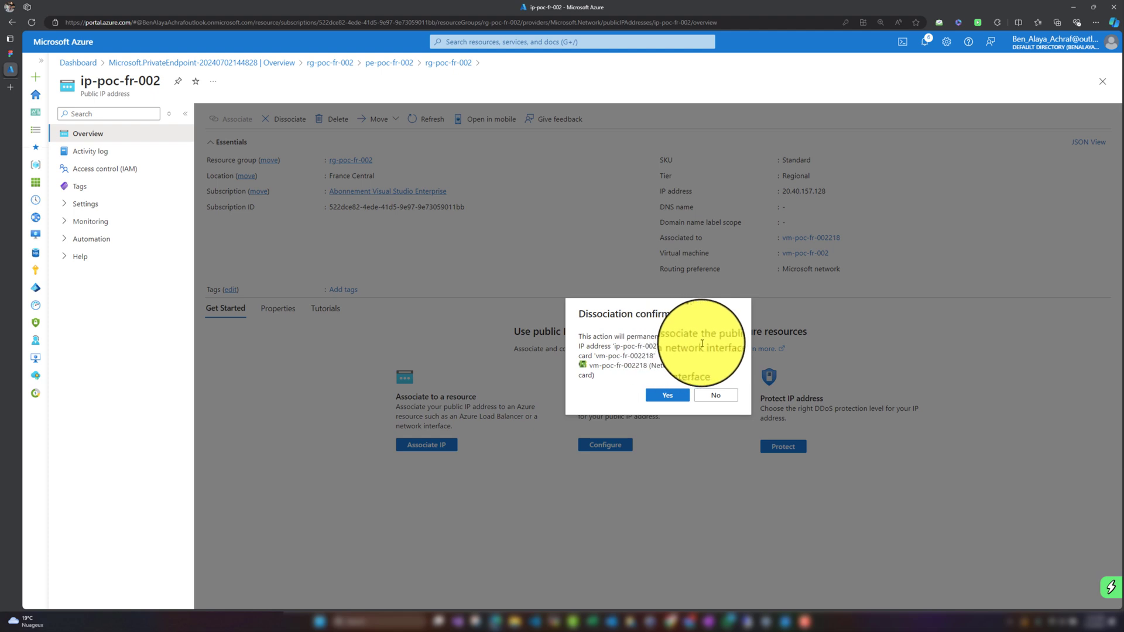
Dissociate the public IP address ip-poc-fr-002 from the network interface vm-poc-fr-002218 and dismiss the notifications.
{"action": "left_click", "coordinate": [666, 395]}
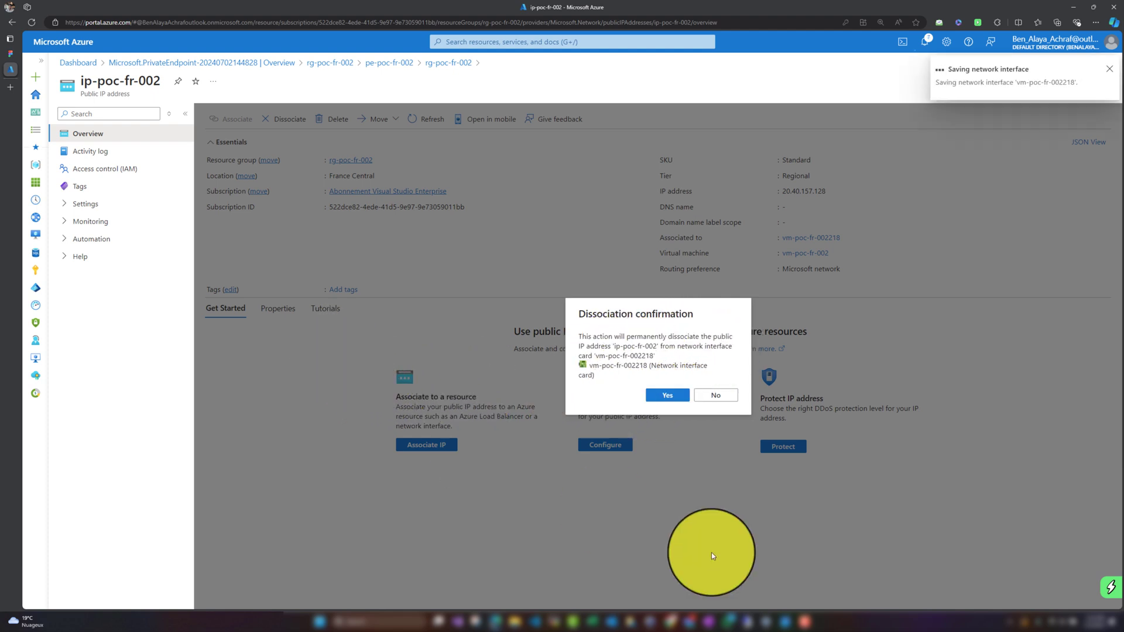
{"action": "mouse_move", "coordinate": [747, 619]}
{"action": "left_click", "coordinate": [794, 577]}
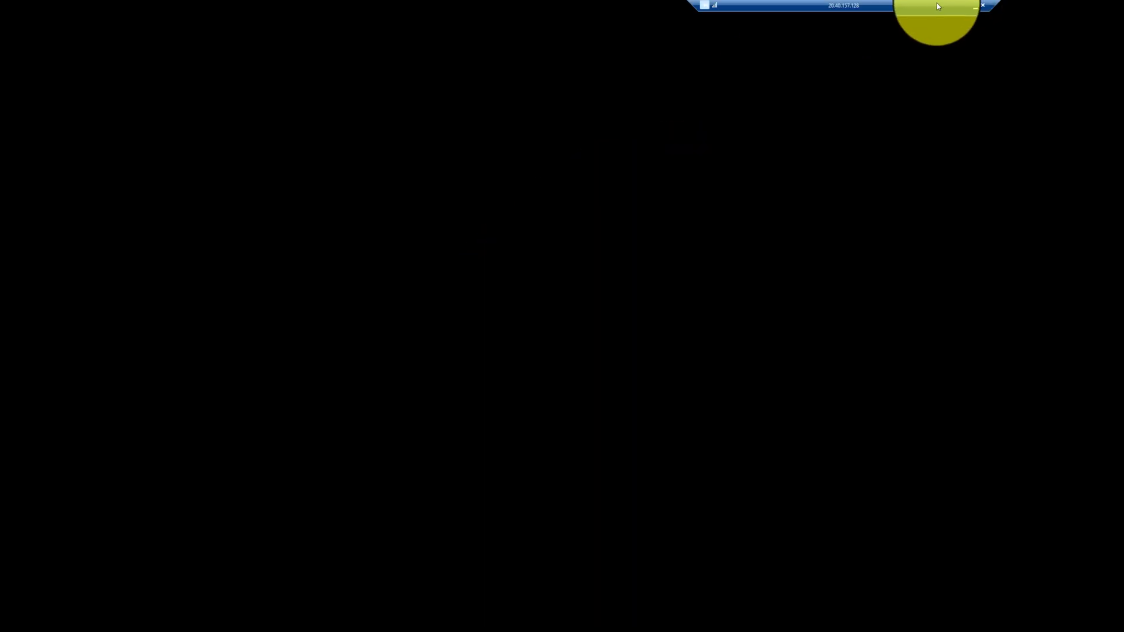
{"action": "left_click", "coordinate": [938, 6]}
{"action": "left_click", "coordinate": [742, 258]}
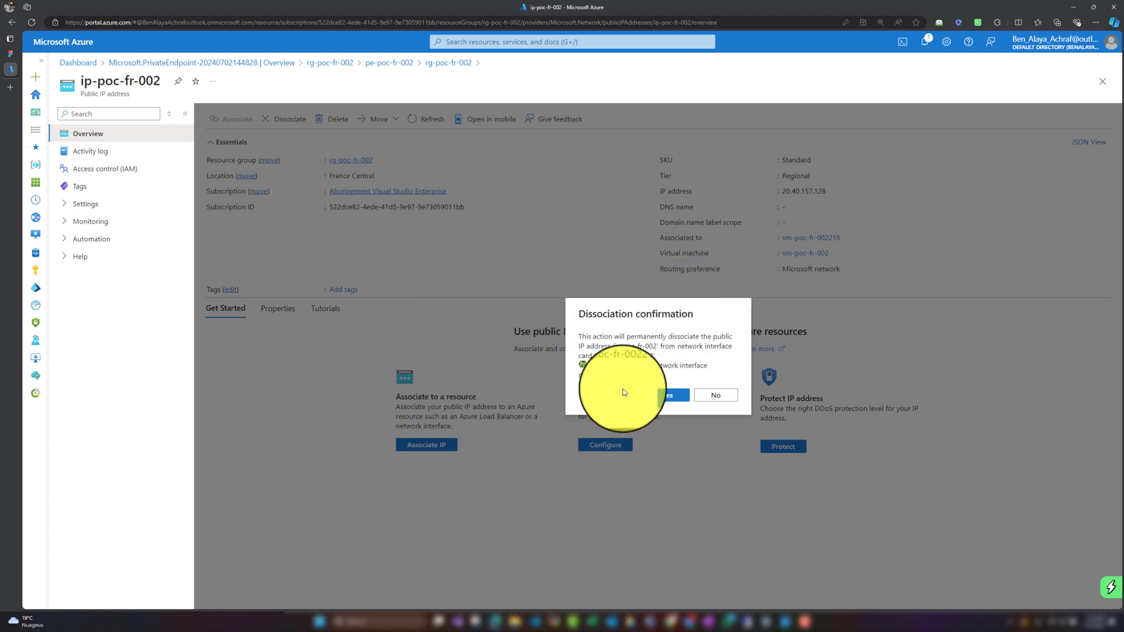
{"action": "left_click", "coordinate": [659, 395]}
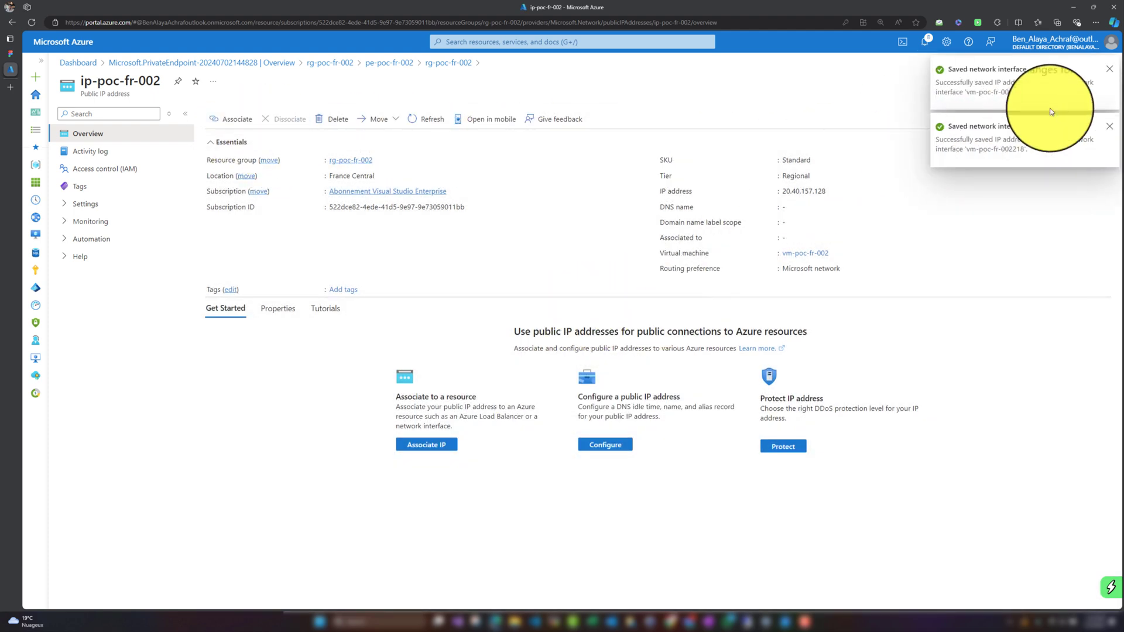
{"action": "left_click", "coordinate": [1109, 68]}
{"action": "left_click", "coordinate": [1109, 69]}
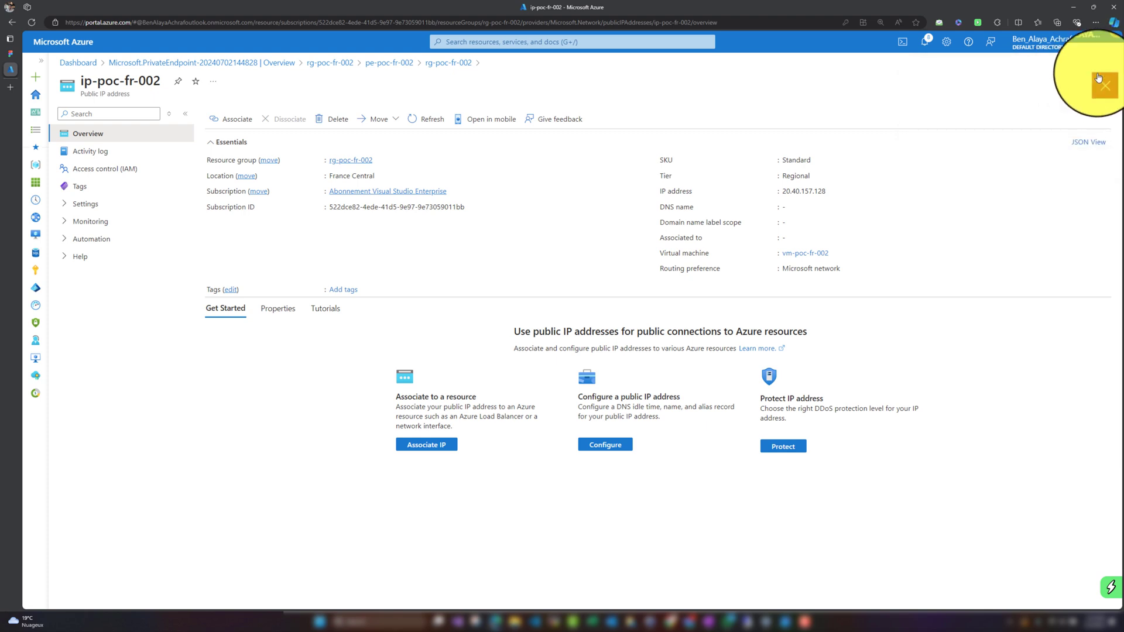
Return to resource group rg-poc-fr-002 and open the connection page of virtual machine vm-poc-fr-002.
{"action": "left_click", "coordinate": [1102, 83]}
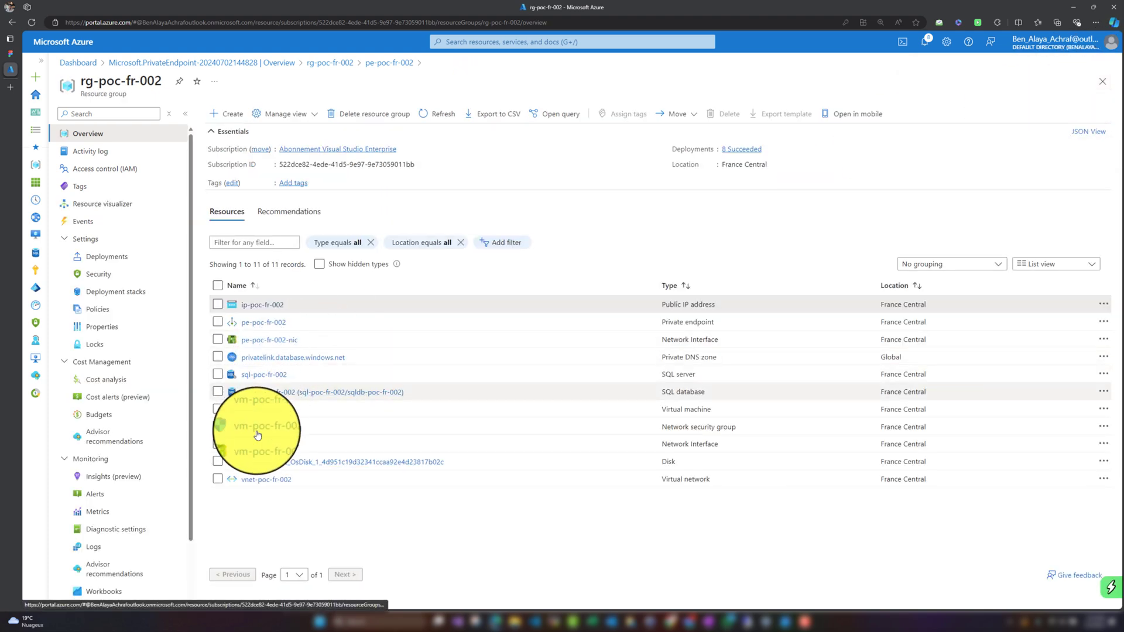
{"action": "left_click", "coordinate": [263, 410]}
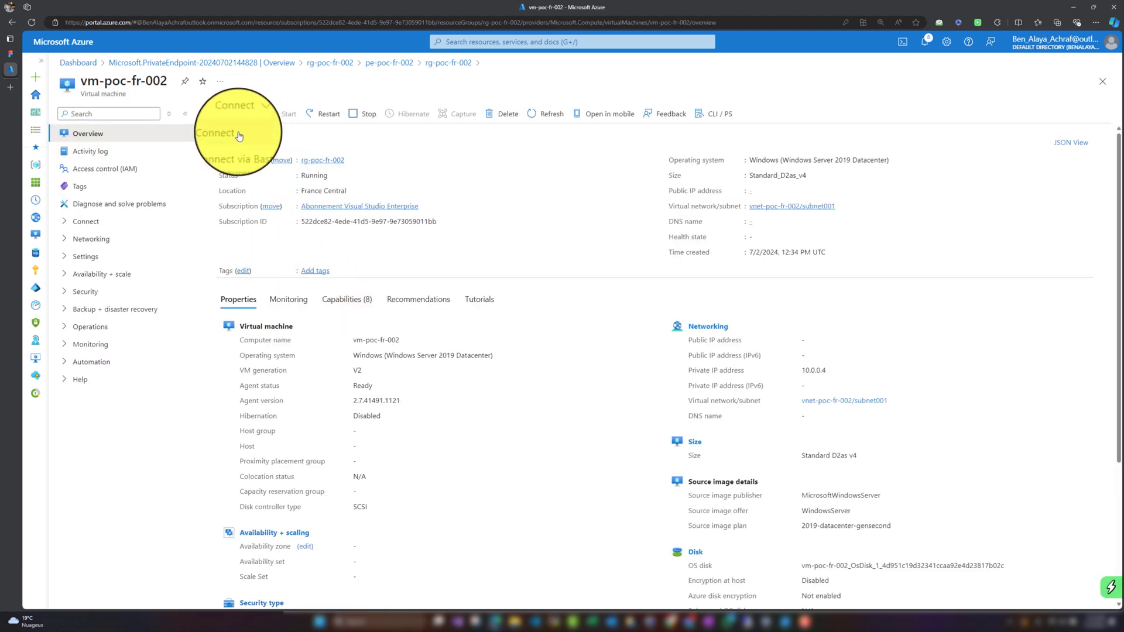
{"action": "left_click", "coordinate": [238, 136]}
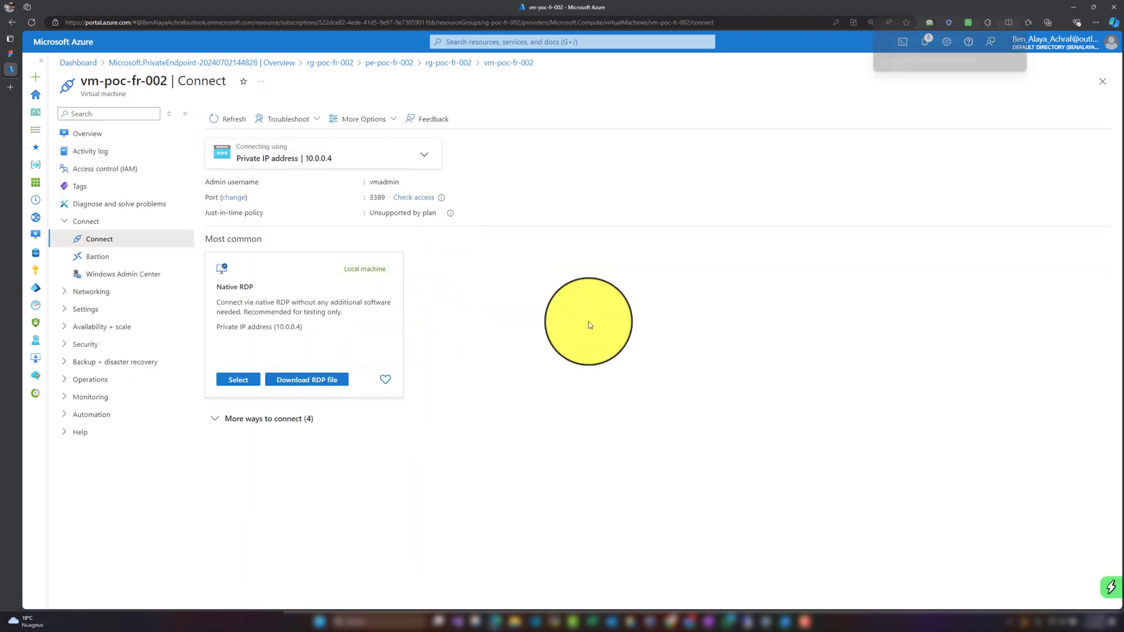
Open the downloaded vm-poc-fr-002.rdp file and try a Remote Desktop connection to private IP 10.0.0.4.
{"action": "left_click", "coordinate": [945, 67]}
{"action": "left_click", "coordinate": [951, 74]}
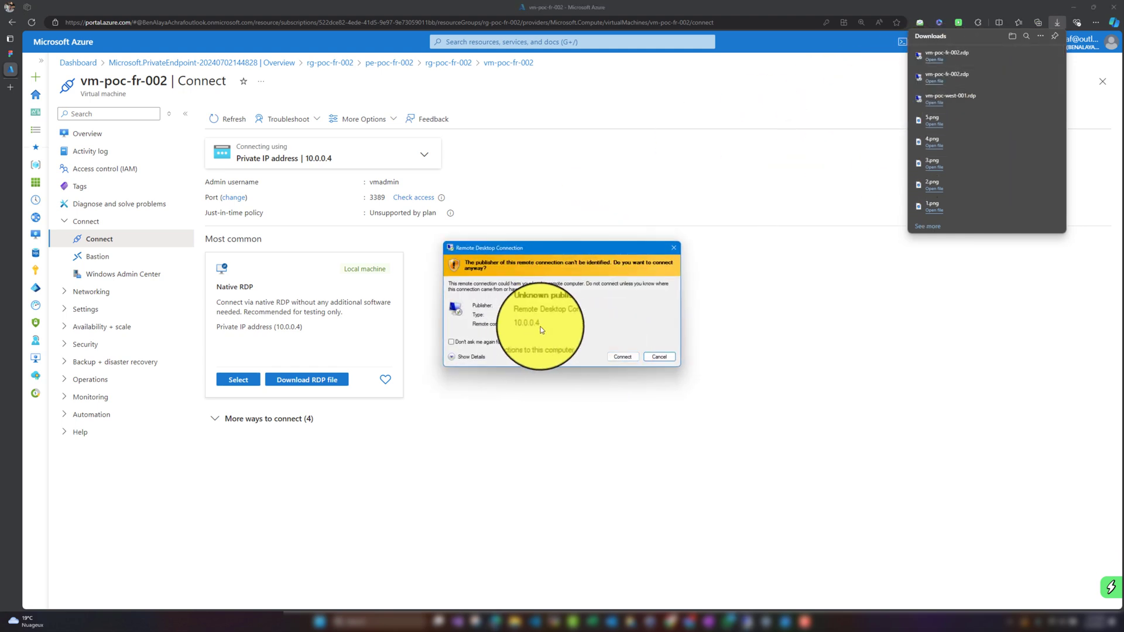
{"action": "left_click", "coordinate": [623, 357]}
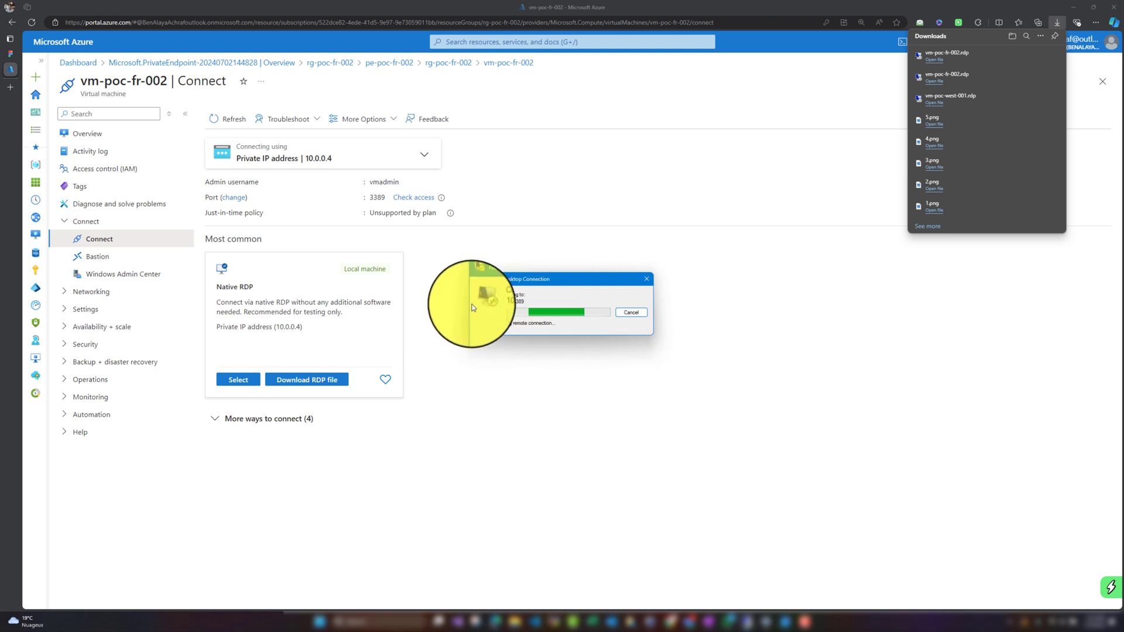
{"action": "left_click", "coordinate": [632, 318]}
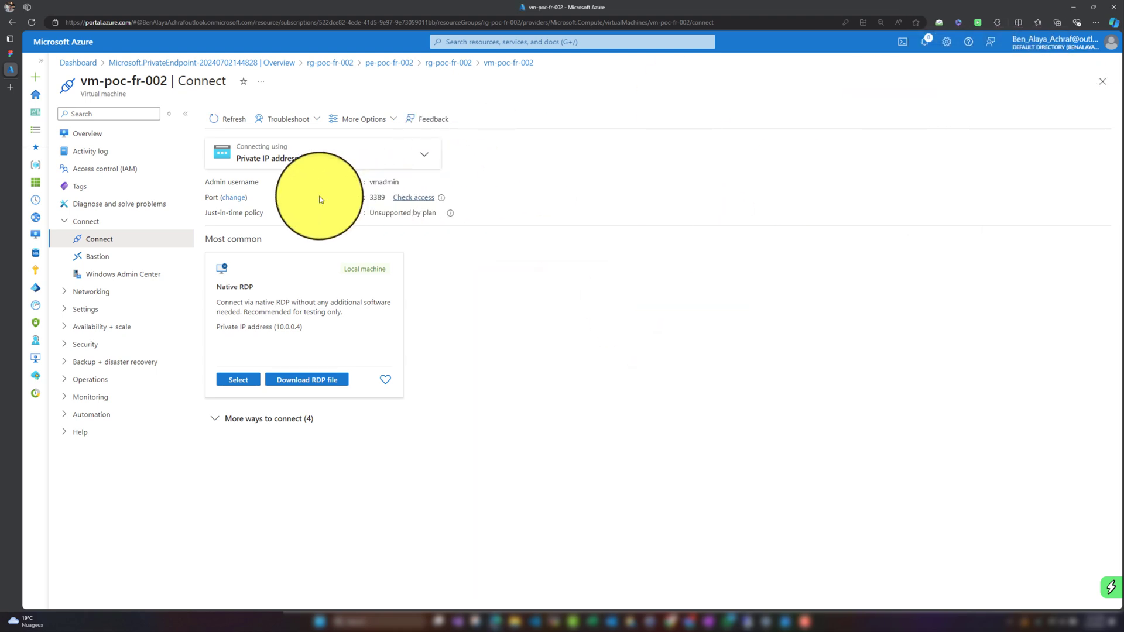
Return to the virtual machine's overview and open its option to connect via Bastion.
{"action": "left_click", "coordinate": [82, 133]}
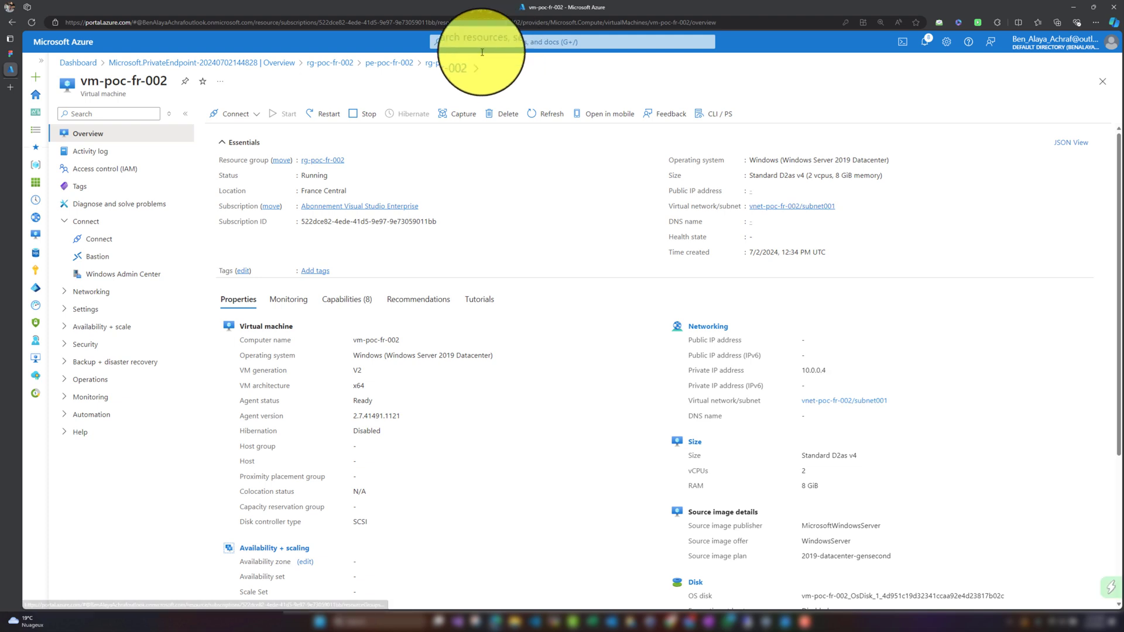
{"action": "left_click", "coordinate": [236, 115]}
{"action": "left_click", "coordinate": [237, 148]}
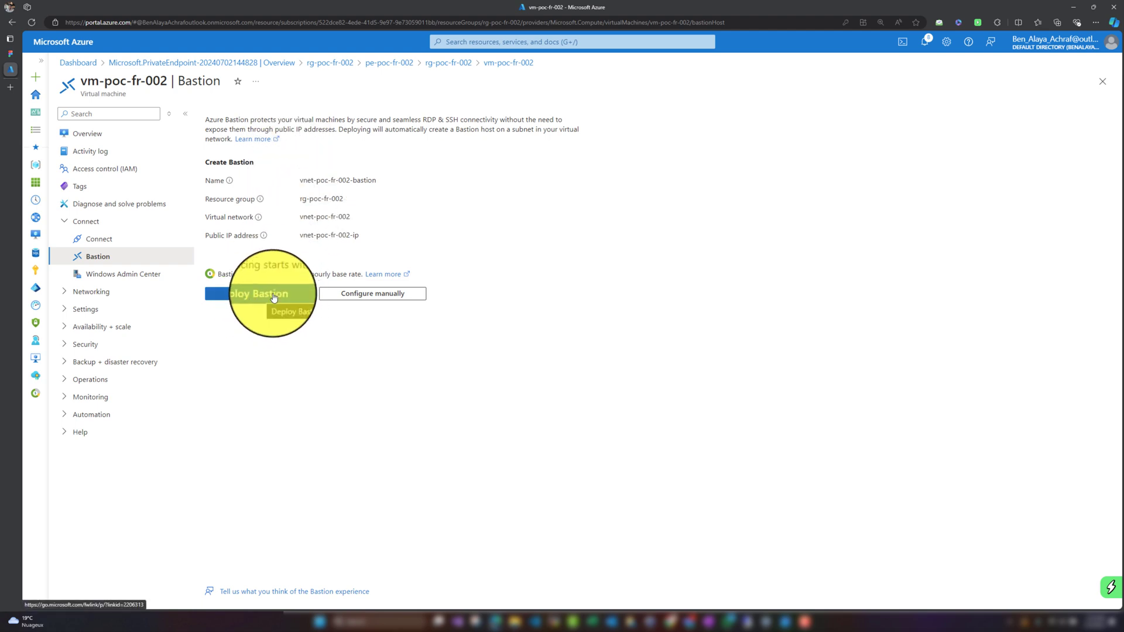
Search the portal for the Bastions service and start creating a new Bastion.
{"action": "left_click", "coordinate": [539, 42]}
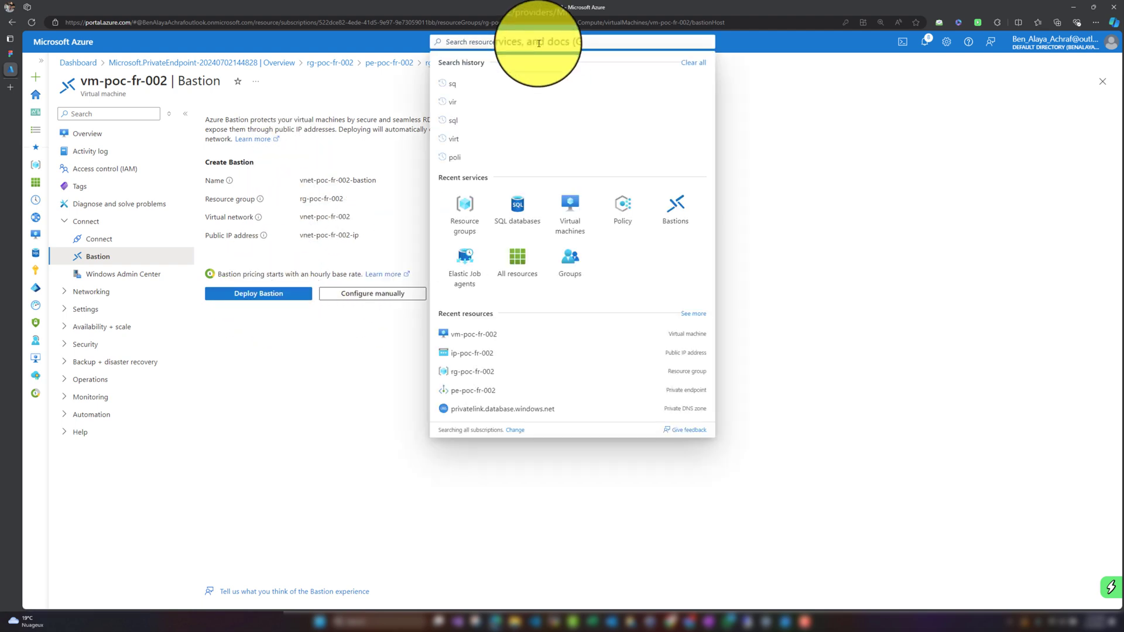
{"action": "type", "text": "bastion"}
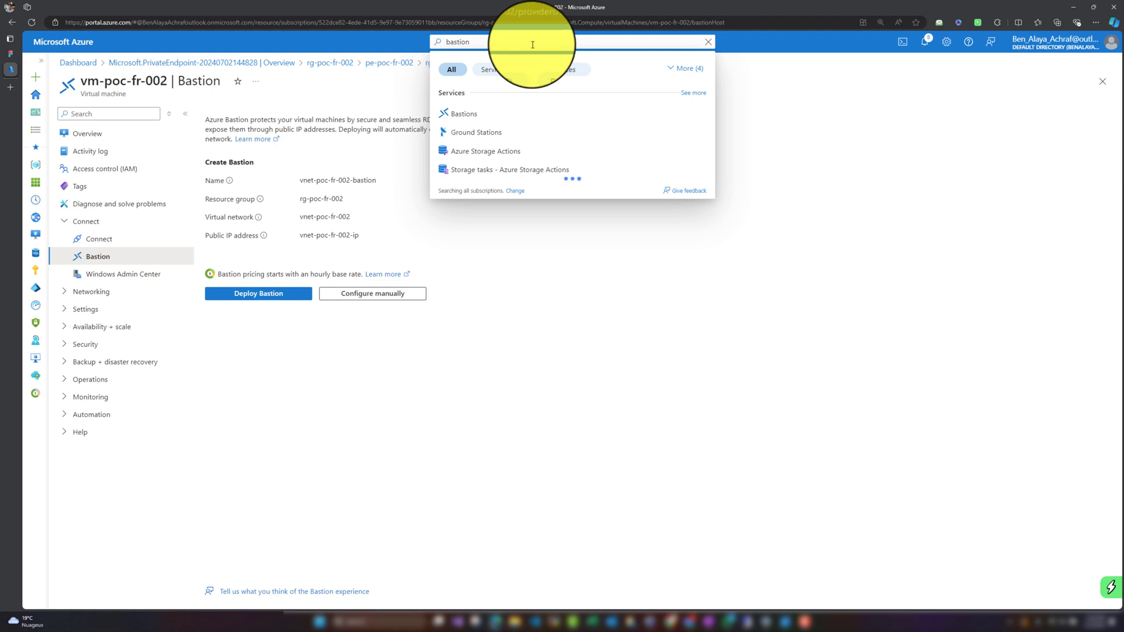
{"action": "left_click", "coordinate": [512, 111]}
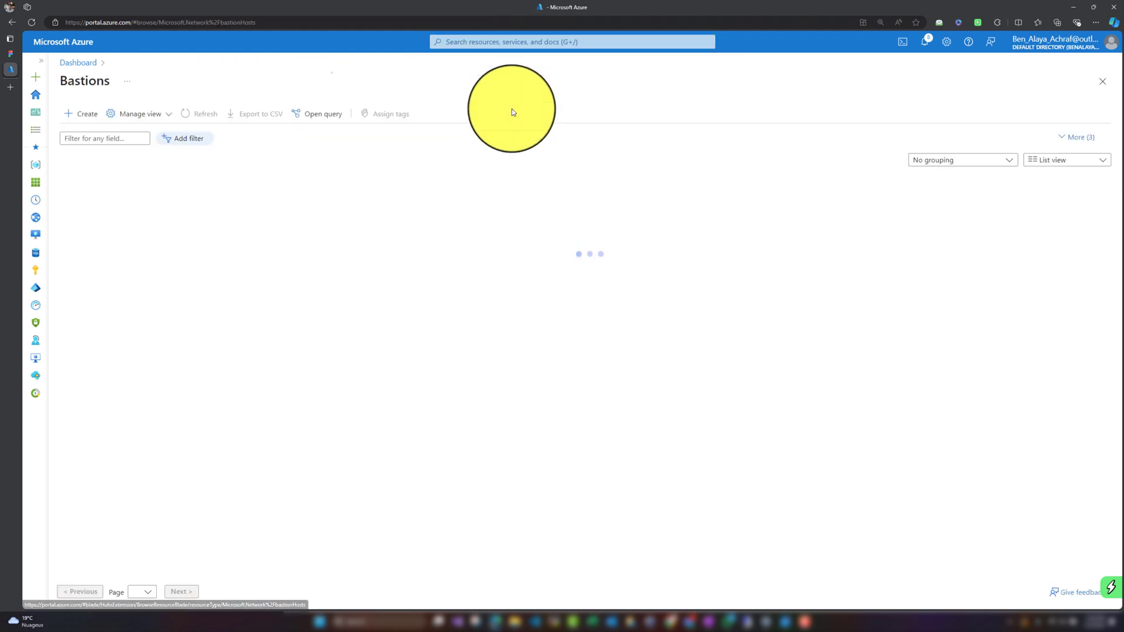
{"action": "left_click", "coordinate": [89, 115]}
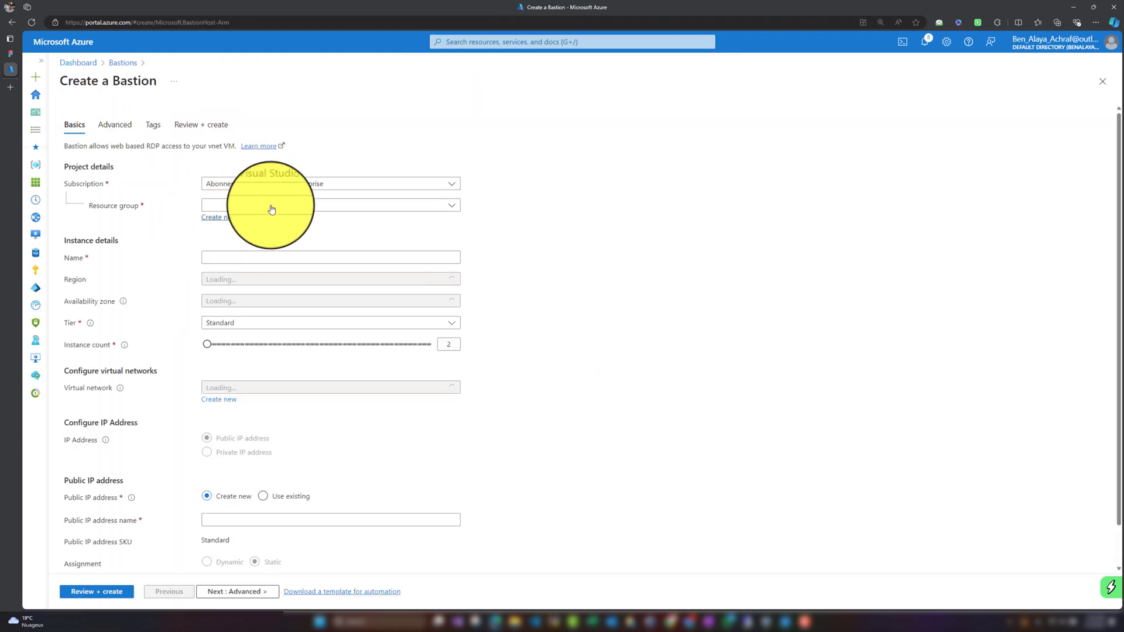
Set the new Bastion's resource group to rg-poc-fr-002, name to bastion-poc-fr-002 and virtual network to vnet-poc-fr-002.
{"action": "left_click", "coordinate": [271, 206]}
{"action": "left_click", "coordinate": [275, 418]}
{"action": "left_click", "coordinate": [246, 259]}
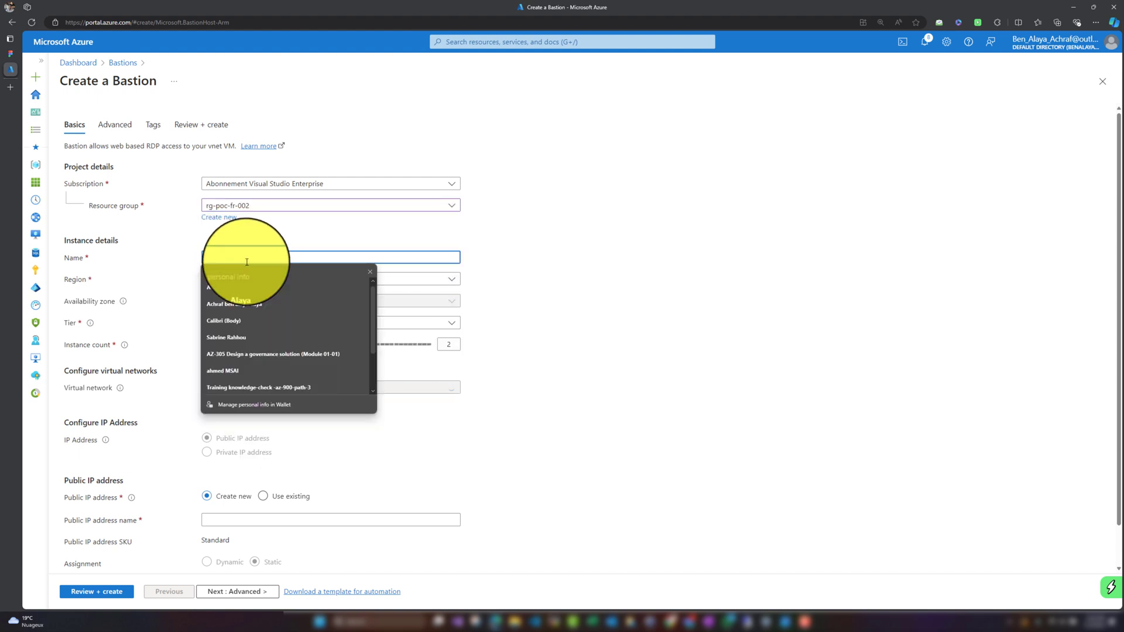
{"action": "type", "text": "bastion-poc-fr-002"}
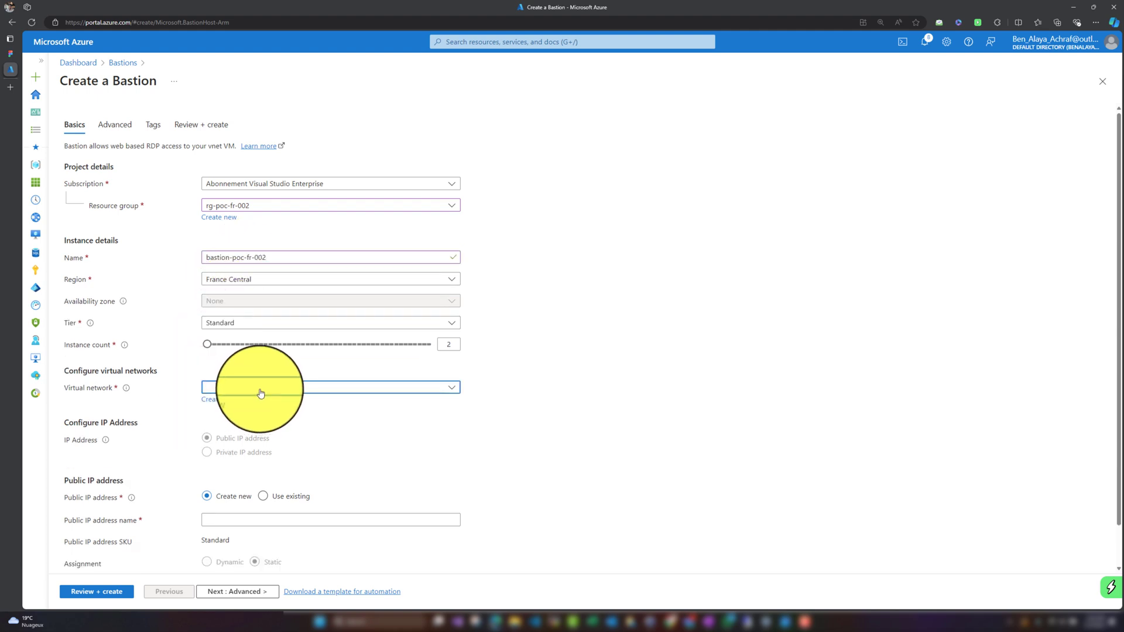
{"action": "left_click", "coordinate": [254, 442]}
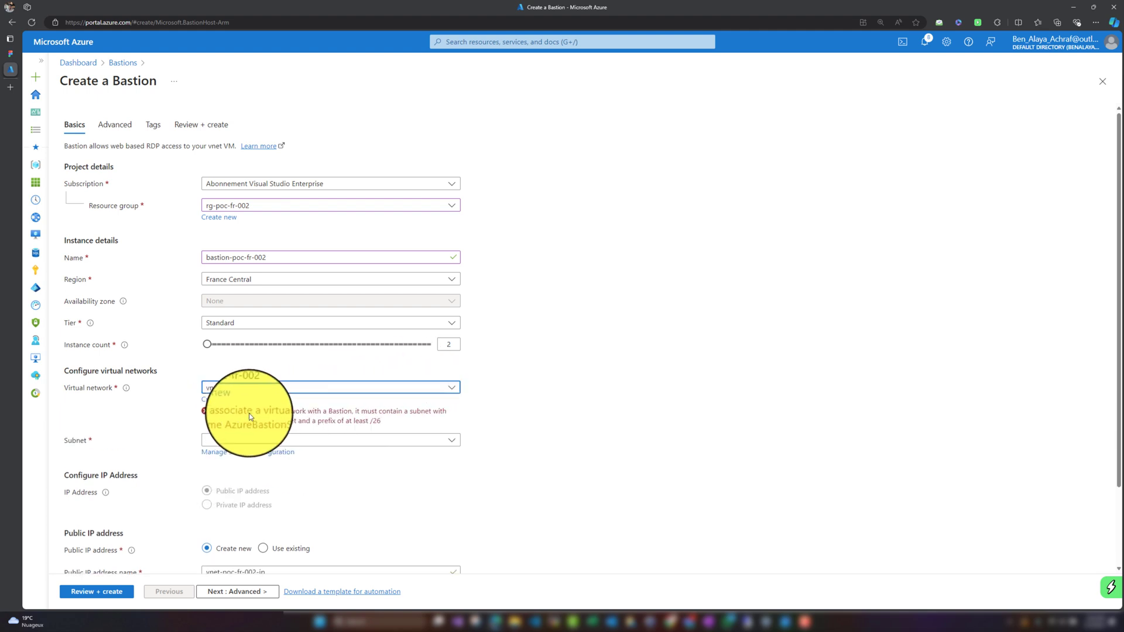
Review the subnet configuration of vnet-poc-fr-002 and the Bastion's subnet and public IP requirements, and abandon the creation form.
{"action": "left_click", "coordinate": [310, 441]}
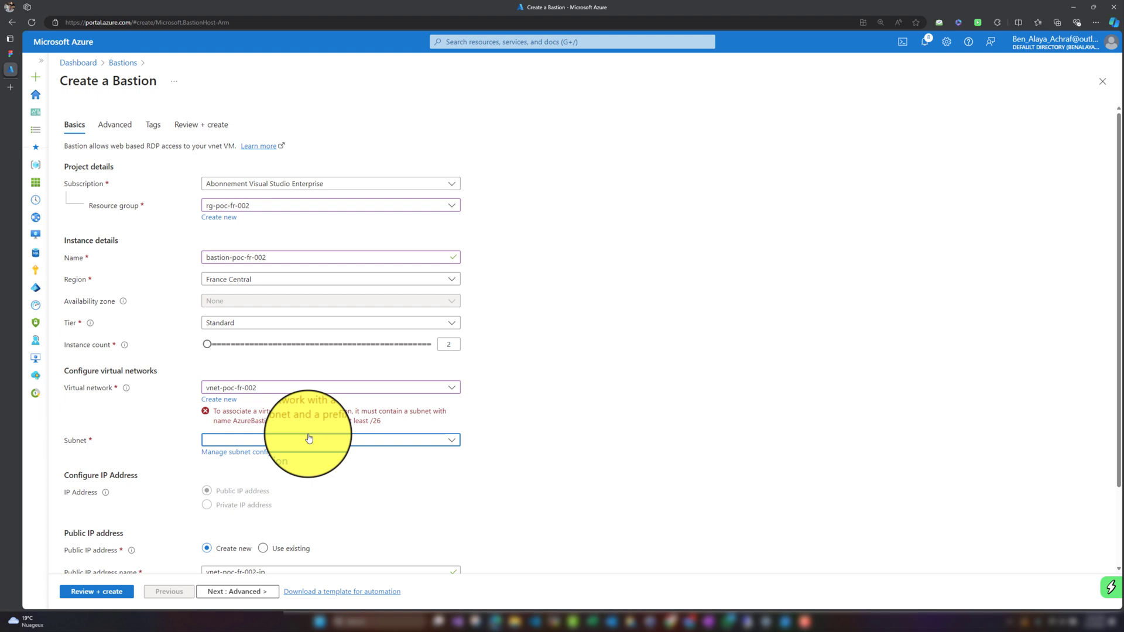
{"action": "left_click", "coordinate": [274, 456]}
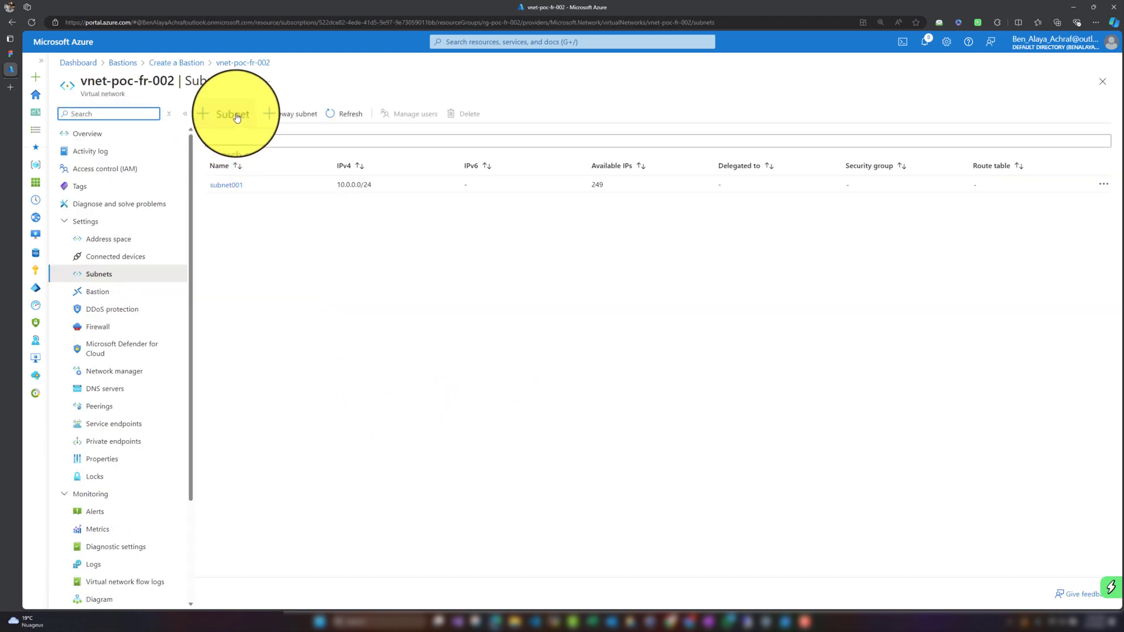
{"action": "left_click", "coordinate": [1102, 83]}
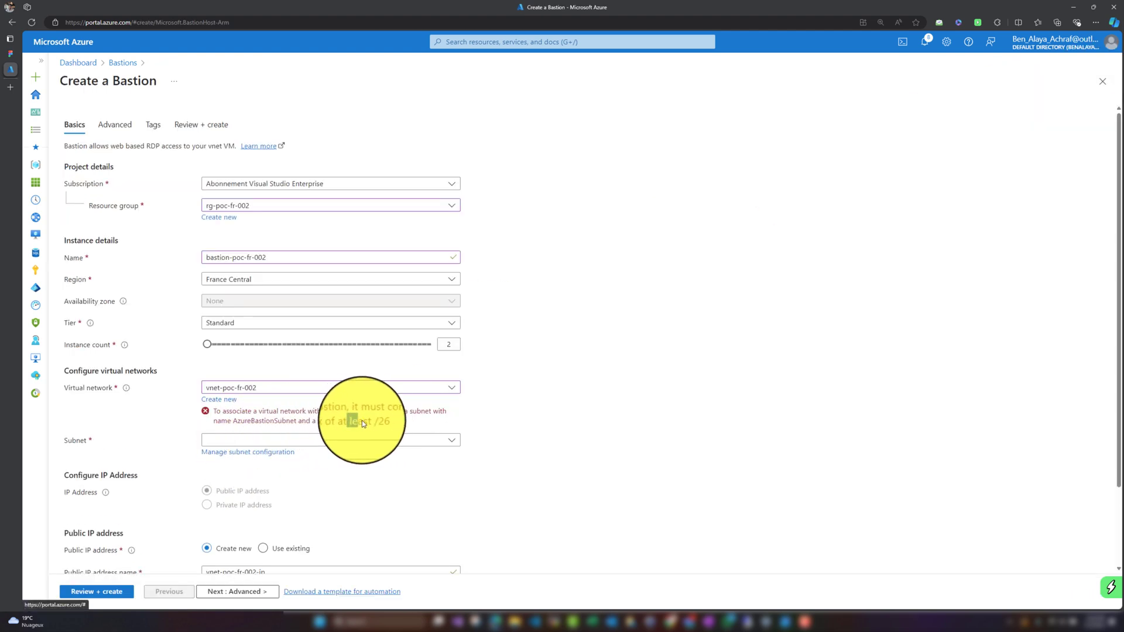
{"action": "left_click_drag", "start_coordinate": [353, 421], "coordinate": [381, 421]}
{"action": "scroll", "coordinate": [547, 451], "scroll_direction": "down", "scroll_amount": 2}
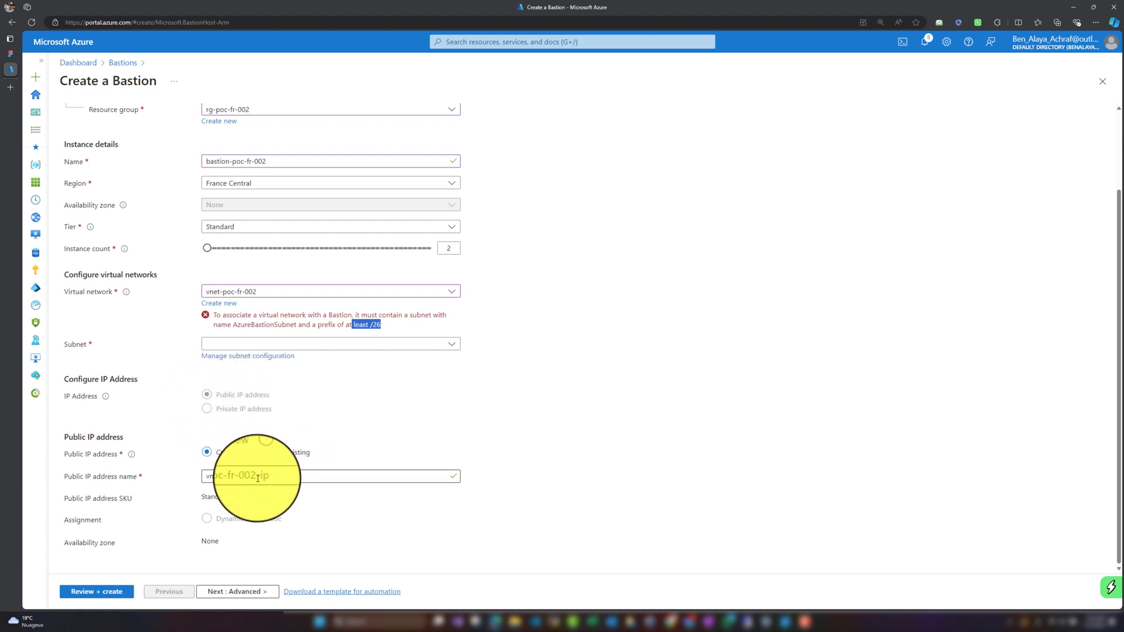
{"action": "scroll", "coordinate": [342, 296], "scroll_direction": "up", "scroll_amount": 2}
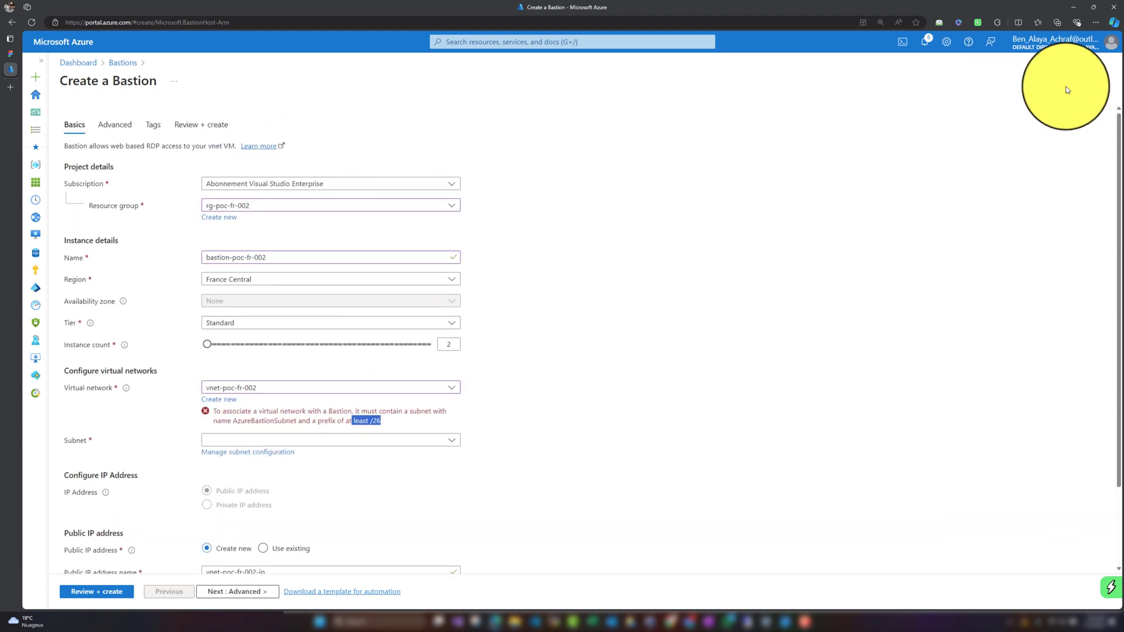
{"action": "left_click", "coordinate": [1107, 82]}
{"action": "left_click", "coordinate": [615, 69]}
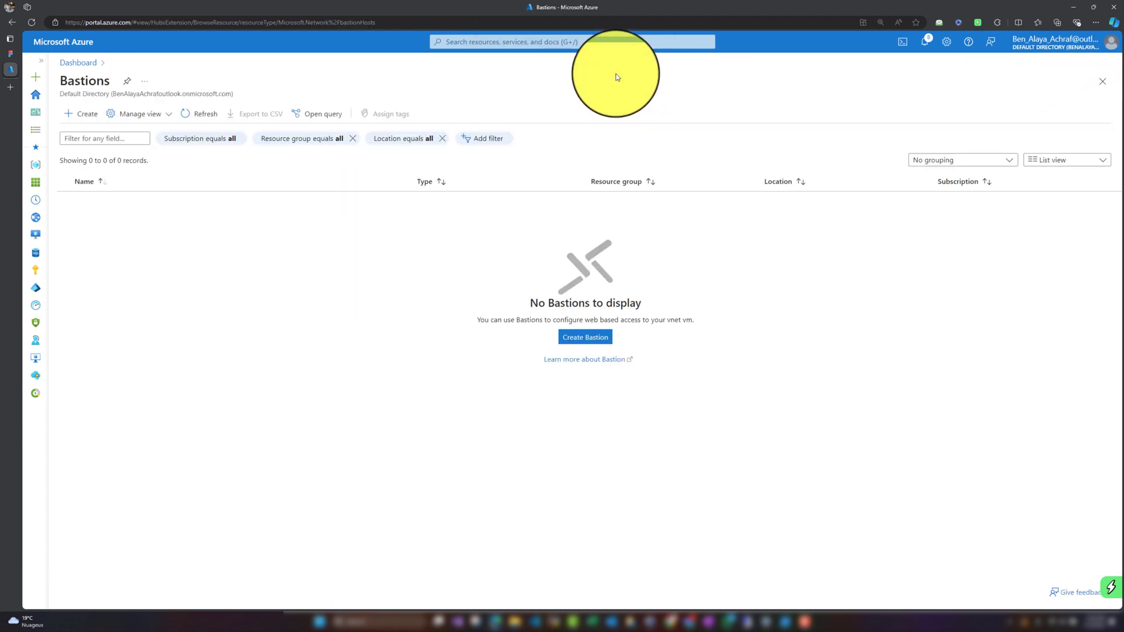
{"action": "left_click", "coordinate": [1102, 82]}
Filter the resource groups by "002" and open rg-poc-fr-002.
{"action": "left_click", "coordinate": [37, 167]}
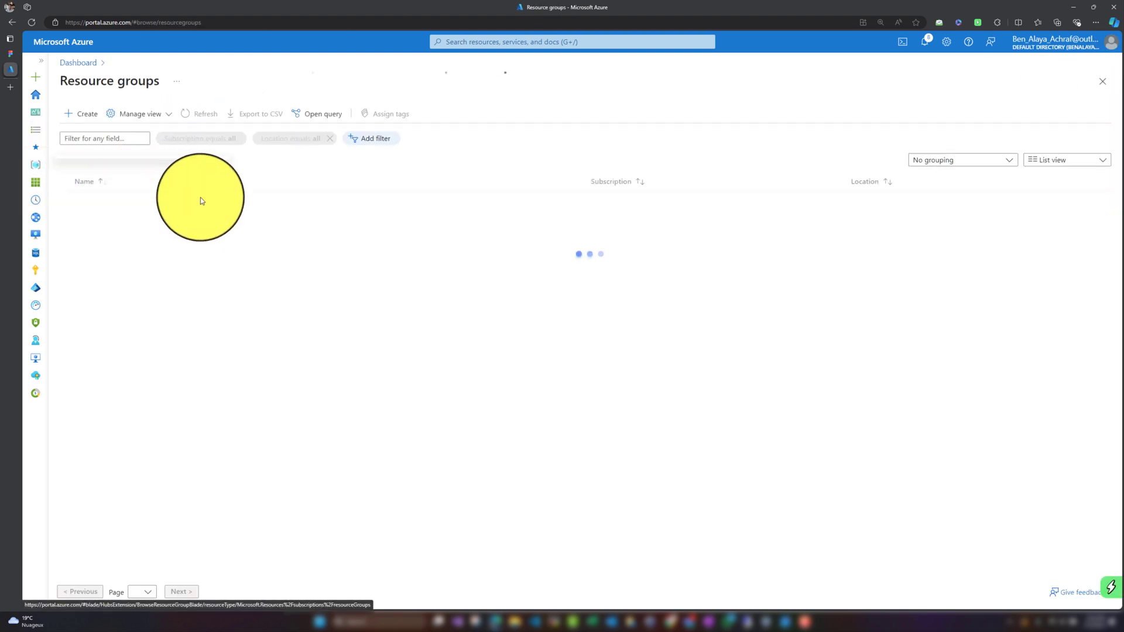
{"action": "scroll", "coordinate": [174, 368], "scroll_direction": "down", "scroll_amount": 3}
{"action": "scroll", "coordinate": [174, 351], "scroll_direction": "up", "scroll_amount": 3}
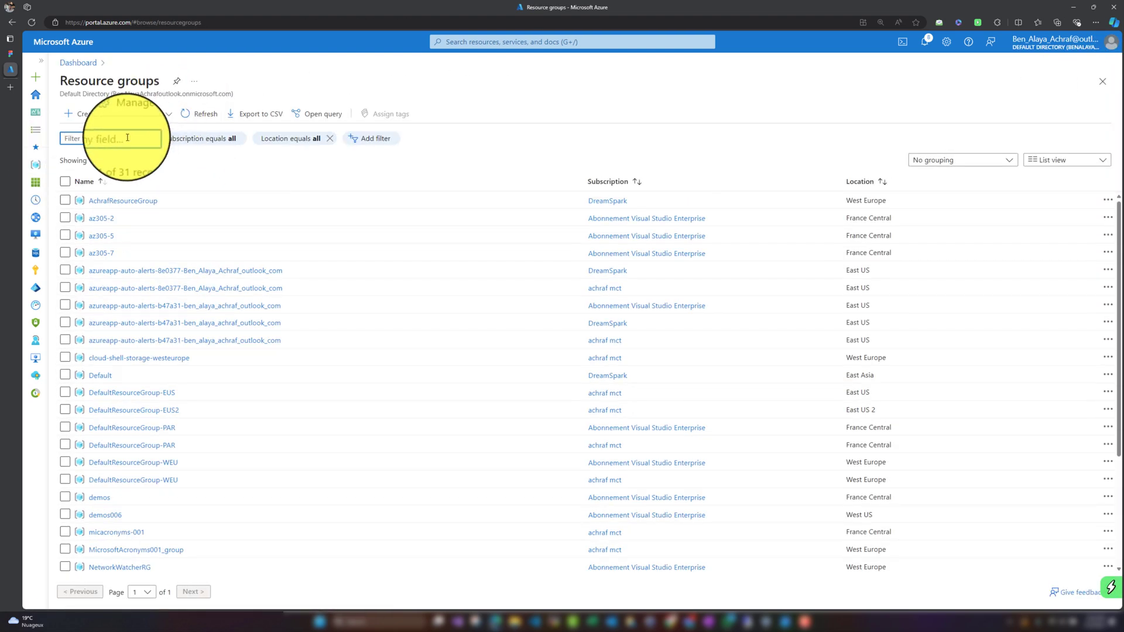
{"action": "left_click", "coordinate": [127, 137]}
{"action": "type", "text": "0002"}
{"action": "key", "text": "BackSpace"}
{"action": "key", "text": "BackSpace"}
{"action": "type", "text": "2"}
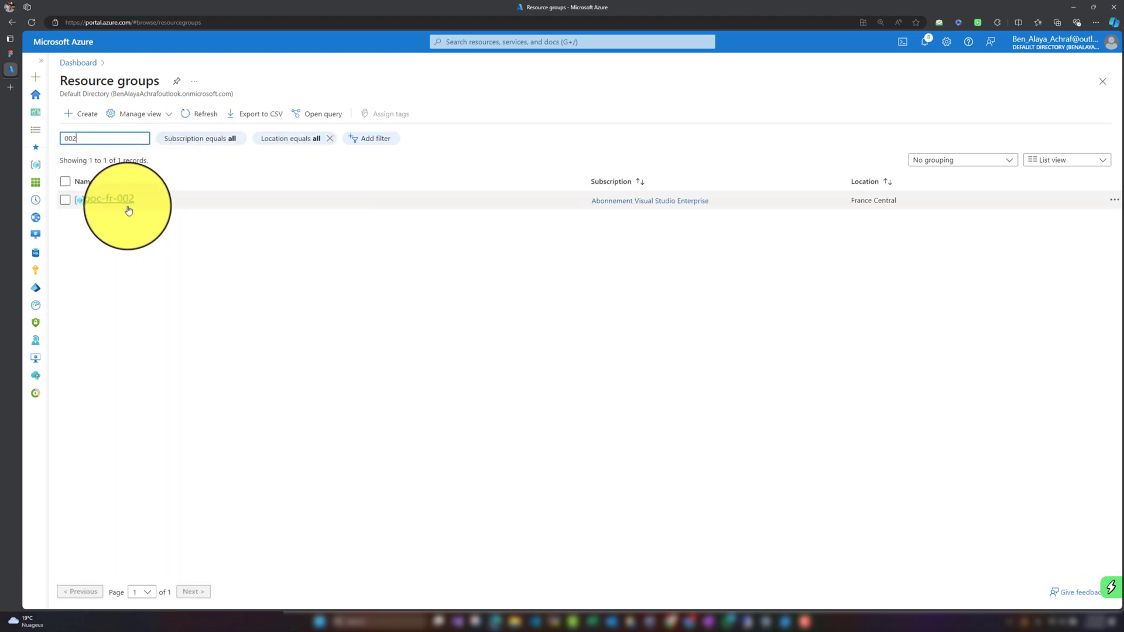
{"action": "left_click", "coordinate": [129, 210]}
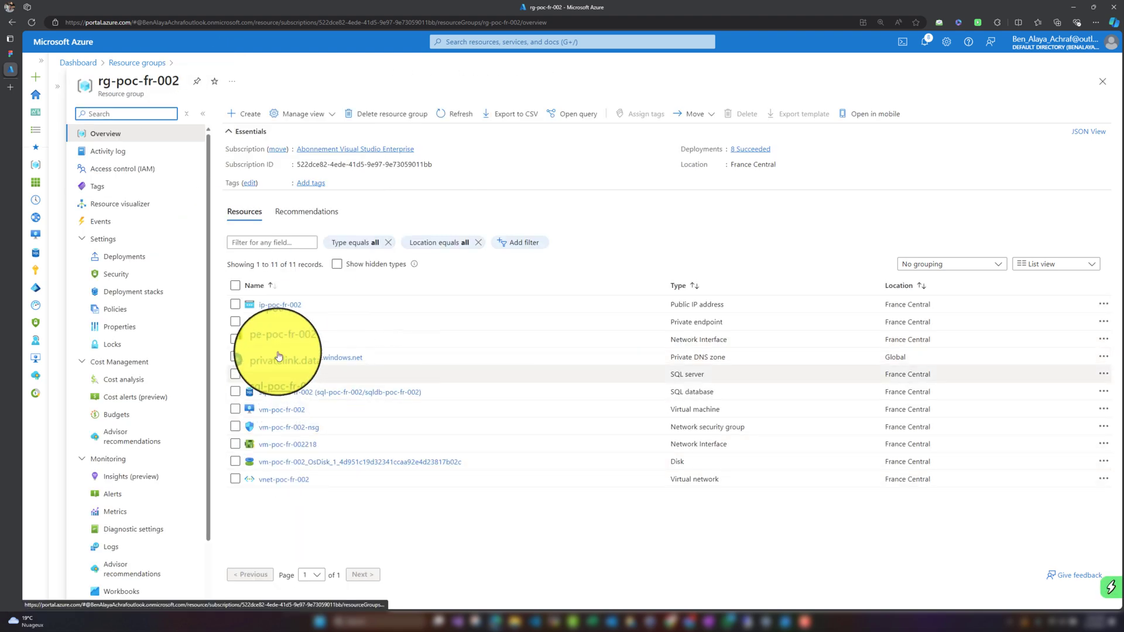
Deploy a Bastion with the proposed default settings from virtual machine vm-poc-fr-002.
{"action": "left_click", "coordinate": [283, 410]}
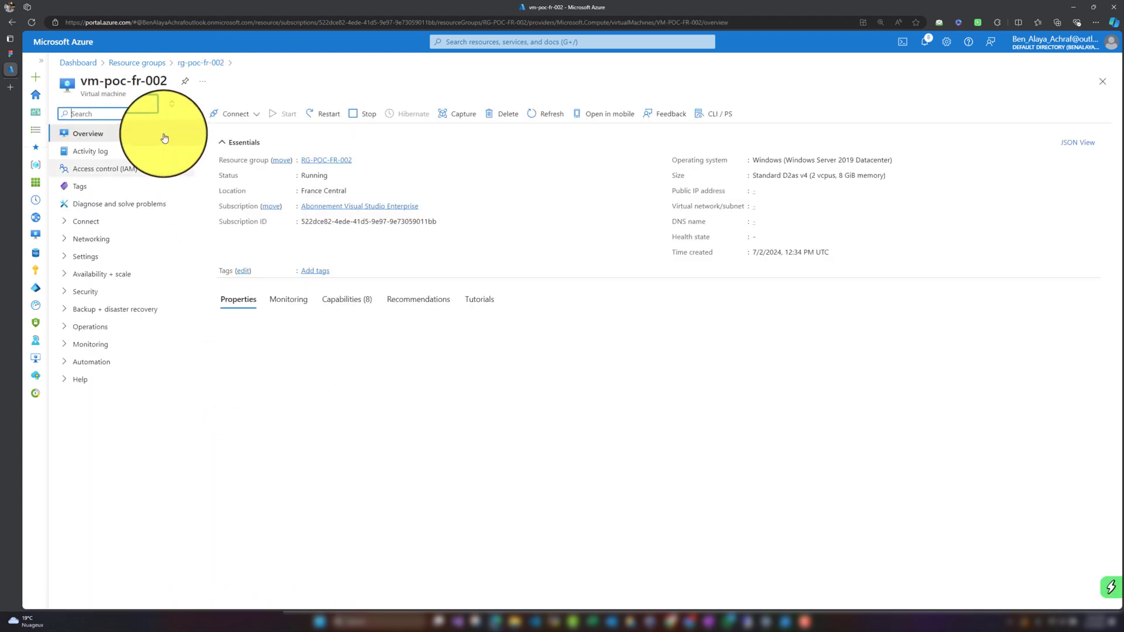
{"action": "left_click", "coordinate": [222, 119]}
{"action": "left_click", "coordinate": [238, 157]}
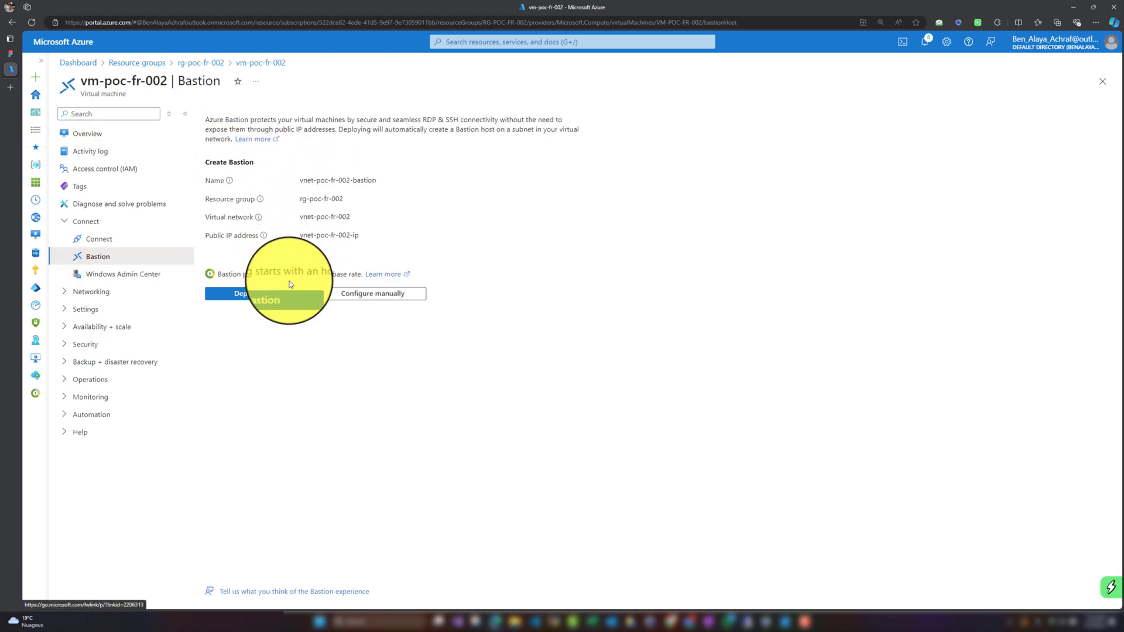
{"action": "left_click", "coordinate": [287, 299]}
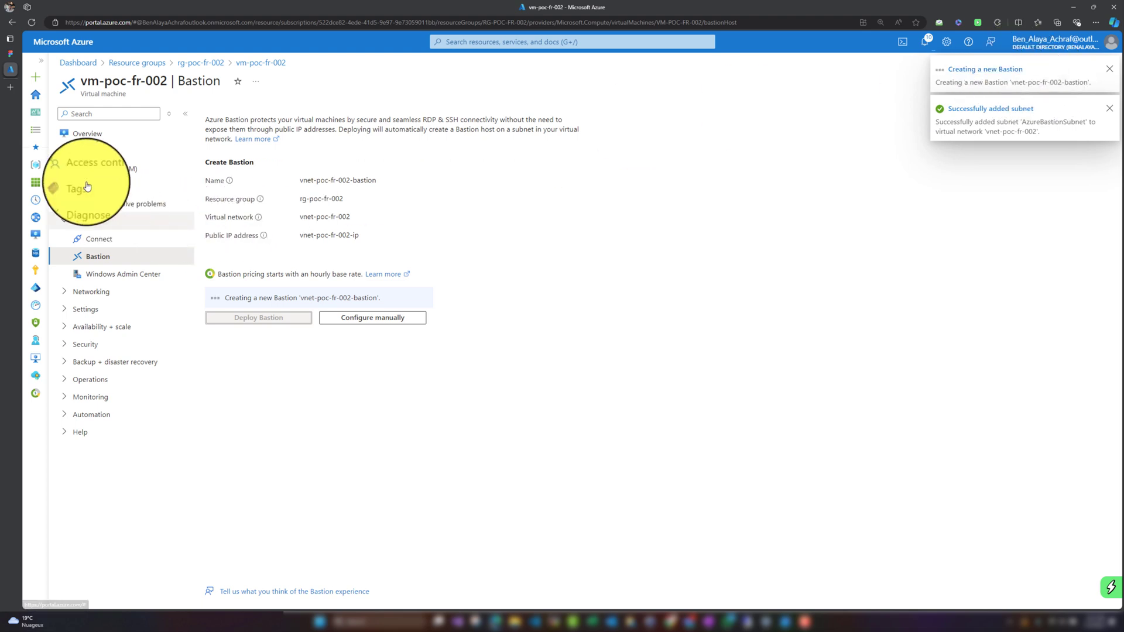
Review the subnets of virtual network vnet-poc-fr-002, including AzureBastionSubnet, and return to resource group rg-poc-fr-002.
{"action": "left_click", "coordinate": [91, 134]}
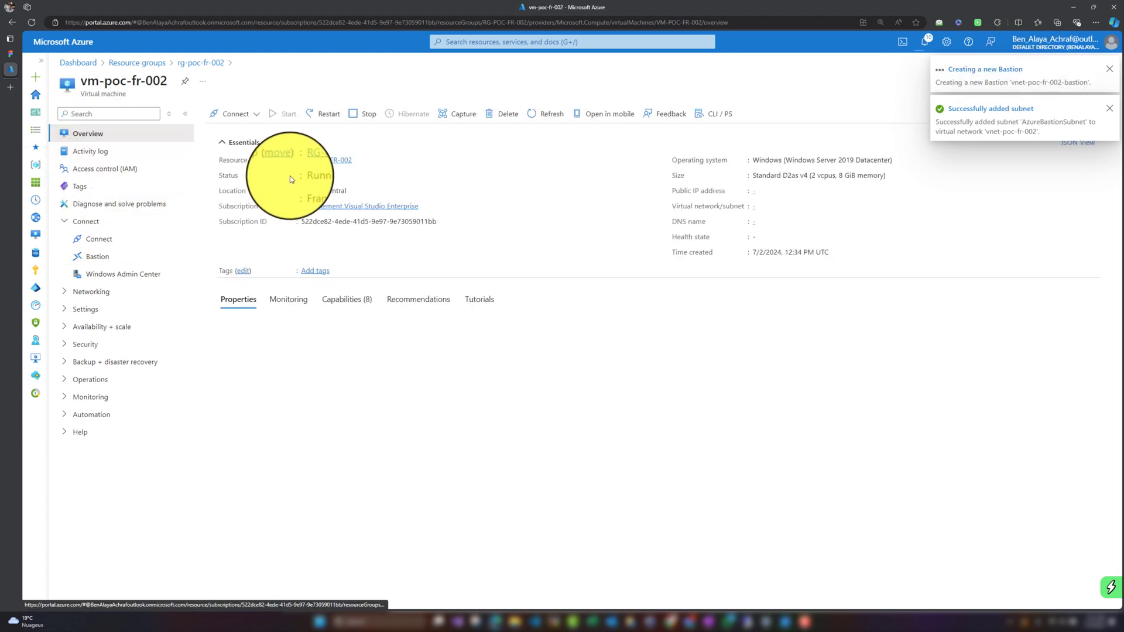
{"action": "left_click", "coordinate": [325, 160]}
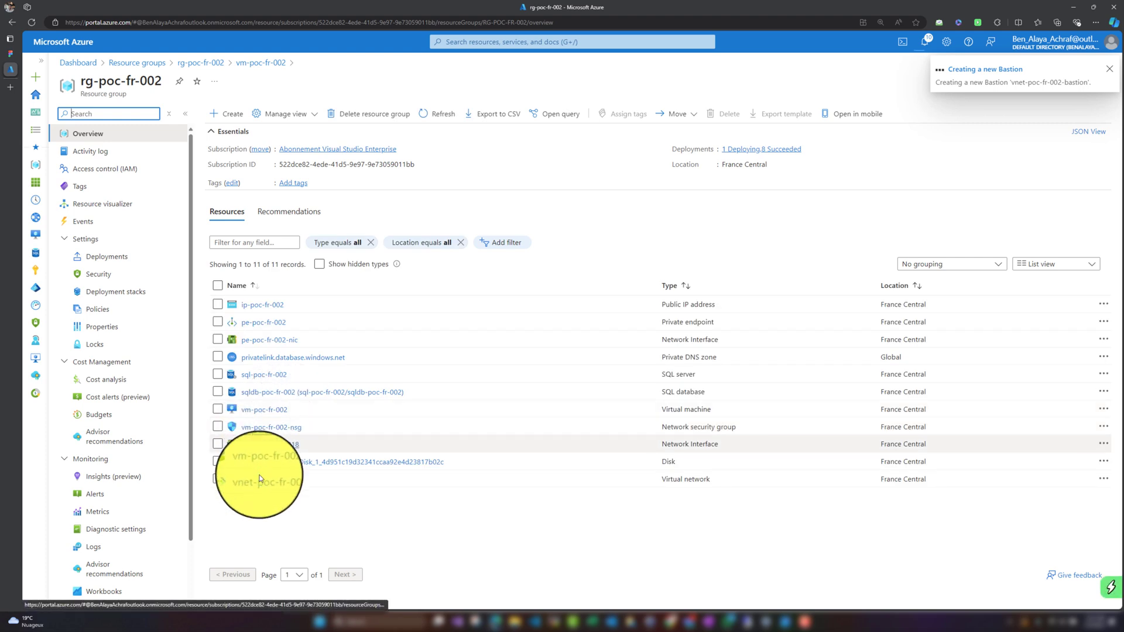
{"action": "left_click", "coordinate": [245, 425]}
{"action": "left_click", "coordinate": [135, 275]}
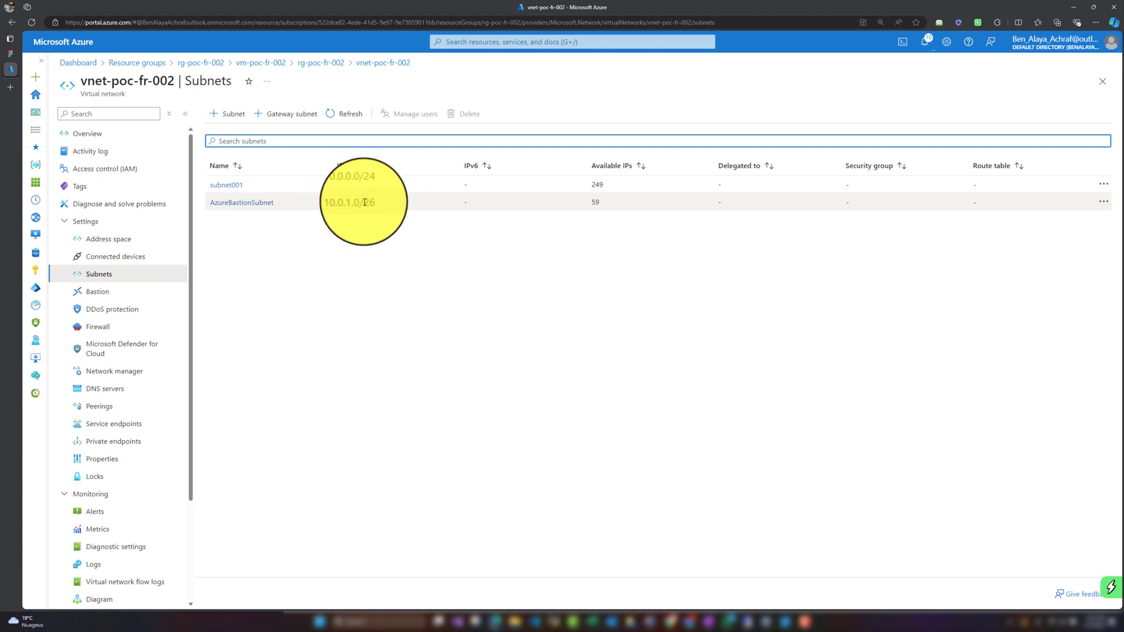
{"action": "left_click", "coordinate": [153, 134]}
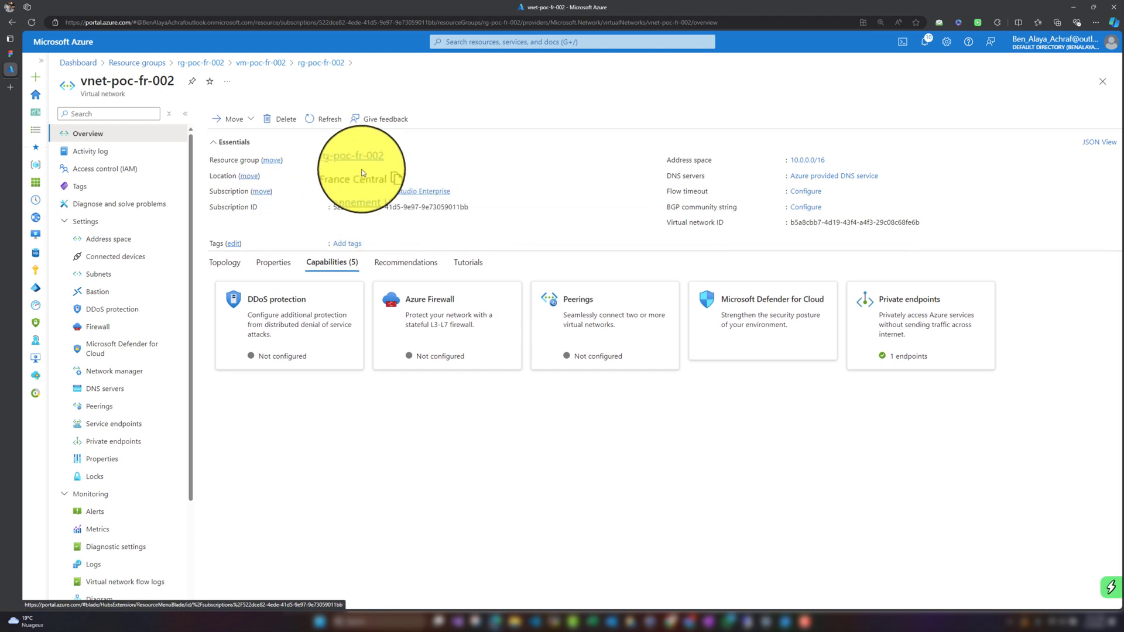
{"action": "left_click", "coordinate": [353, 169]}
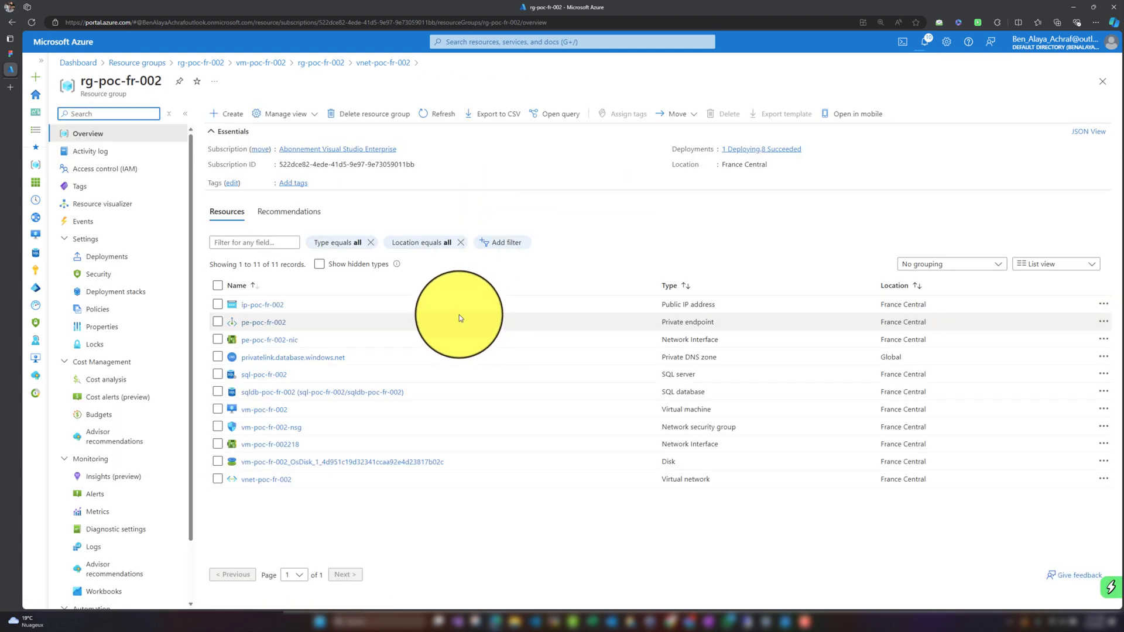
Monitor the Bastion deployment through rg-poc-fr-002's deployments and notifications, refreshing the resource list.
{"action": "left_click", "coordinate": [434, 114]}
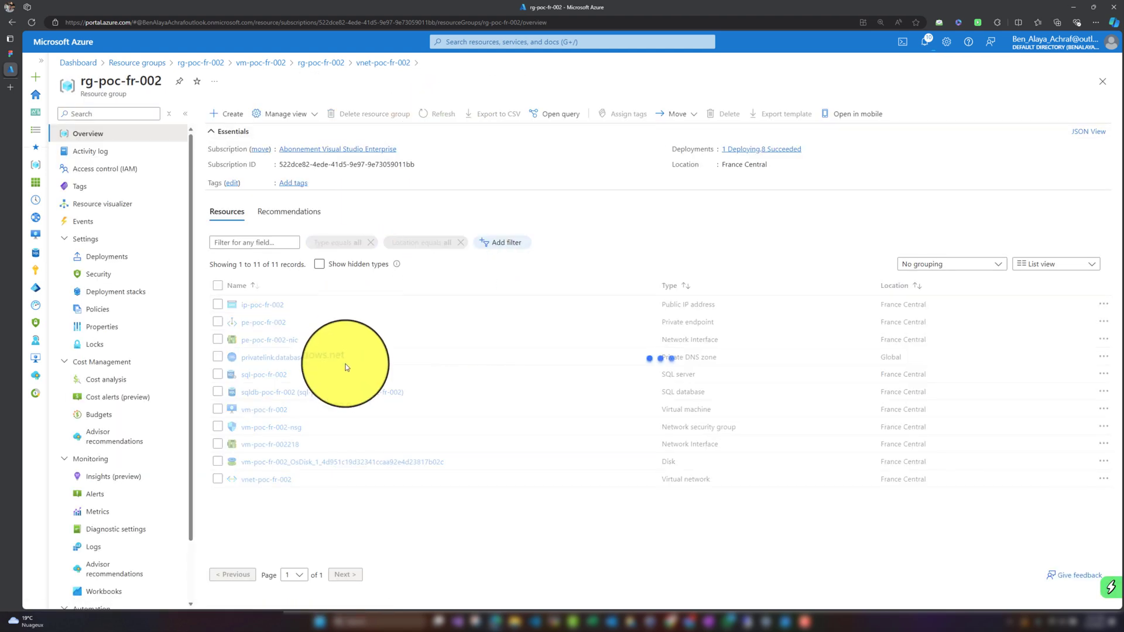
{"action": "left_click", "coordinate": [755, 150]}
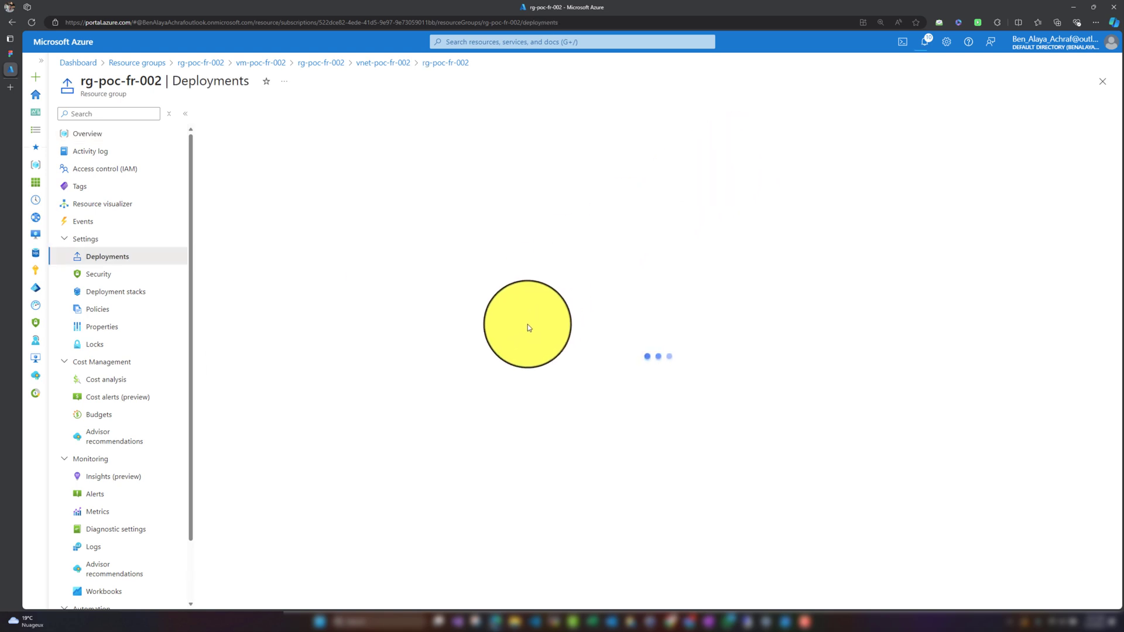
{"action": "left_click", "coordinate": [146, 133]}
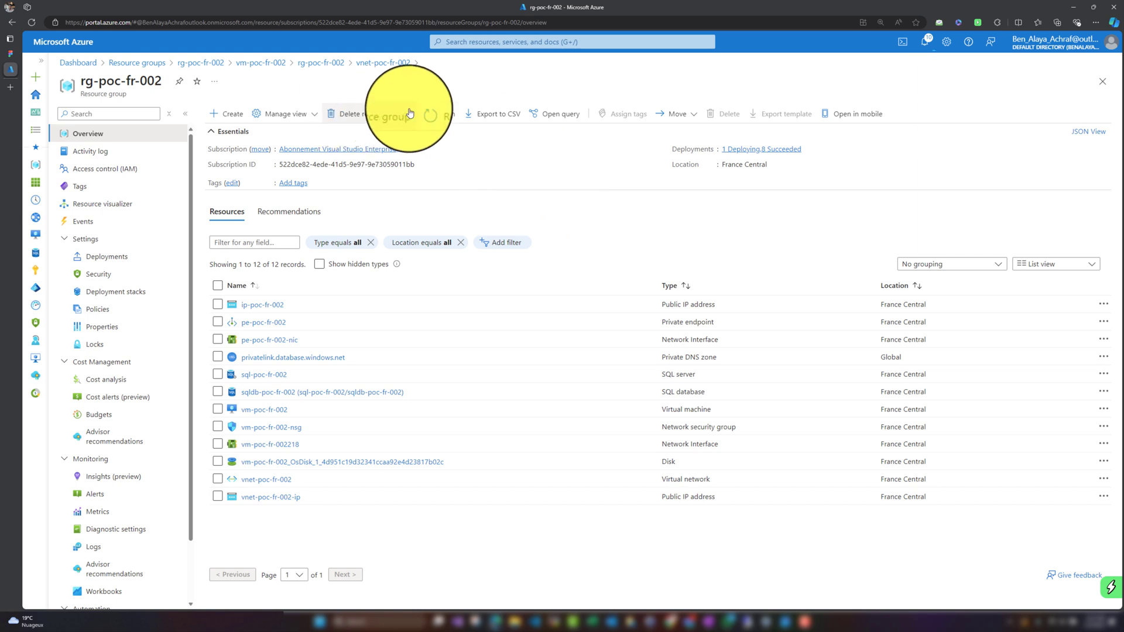
{"action": "left_click", "coordinate": [437, 113]}
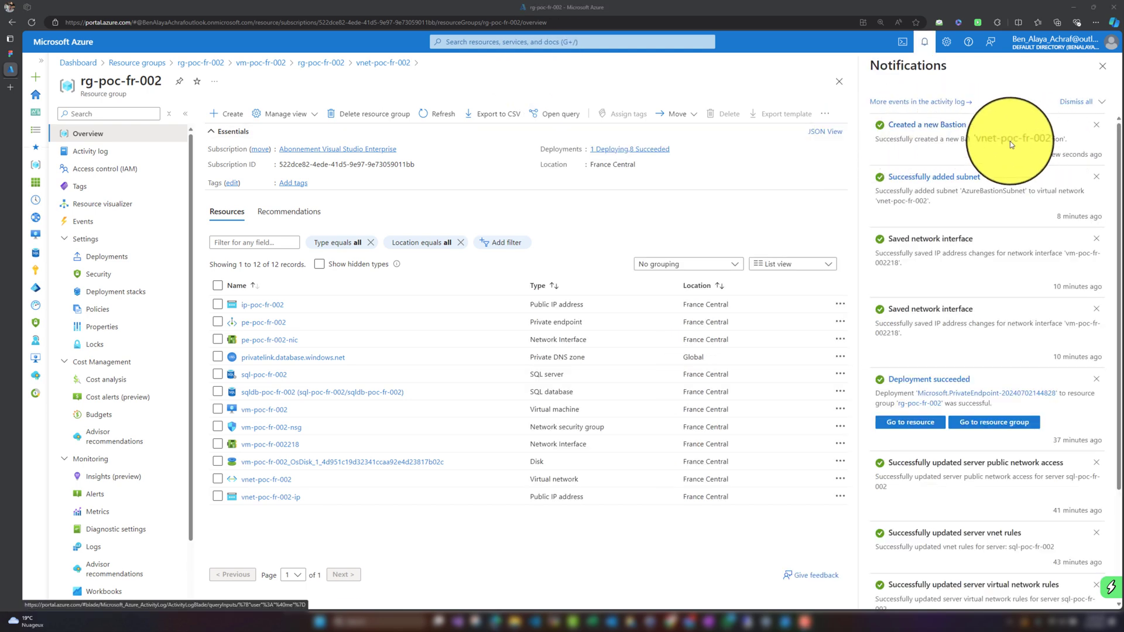
{"action": "left_click", "coordinate": [1102, 65]}
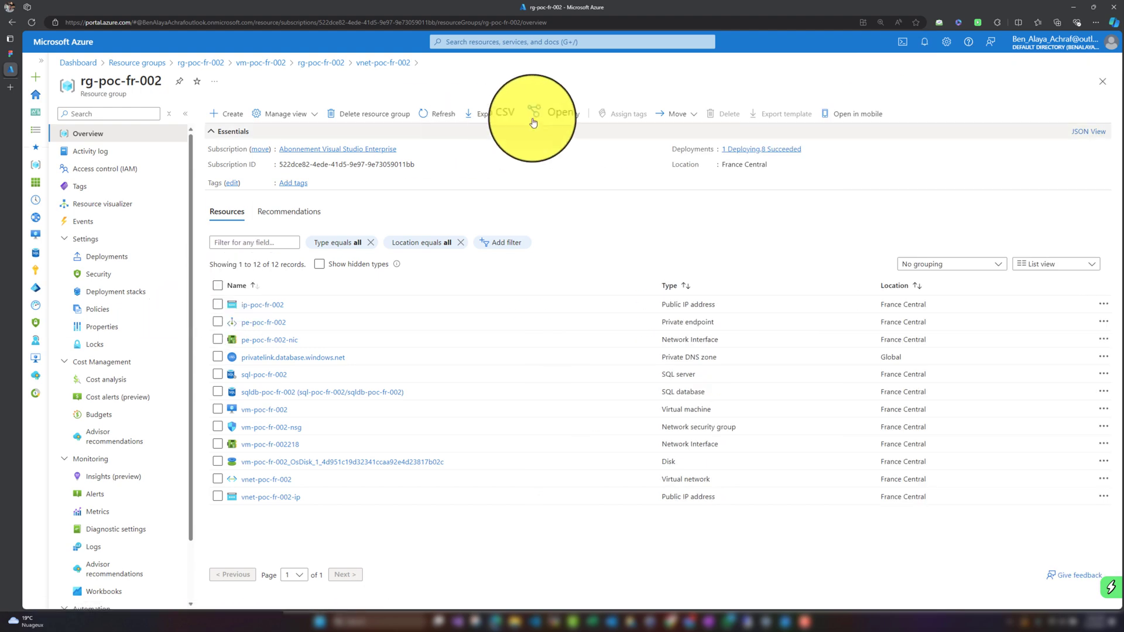
{"action": "left_click", "coordinate": [440, 114]}
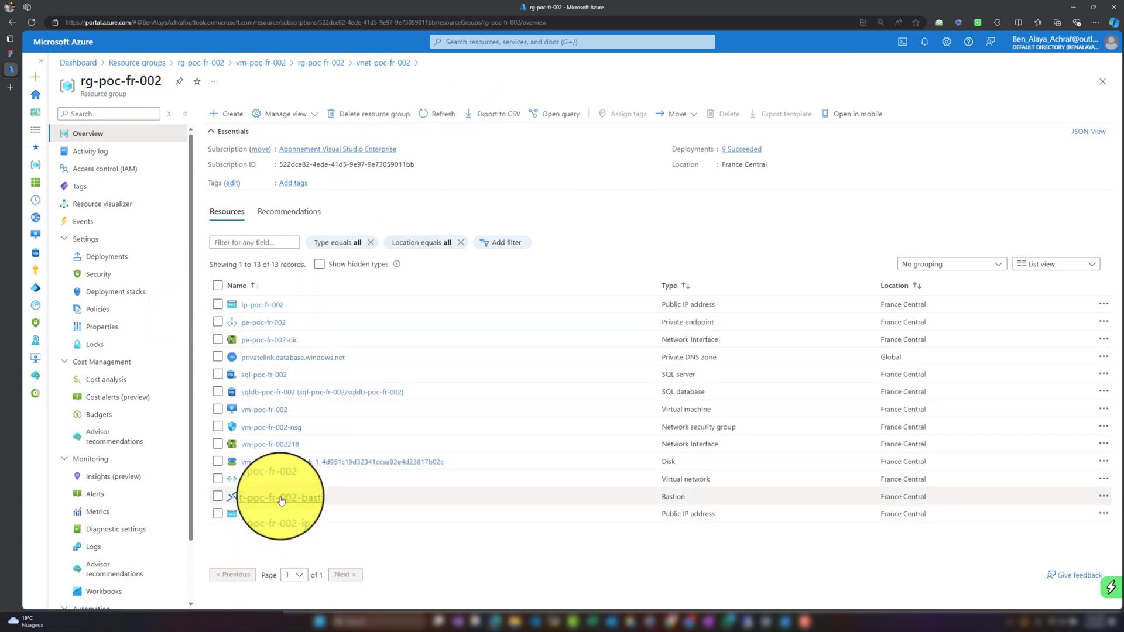
Review the sessions and configuration of vnet-poc-fr-002-bastion, and return to the resource group.
{"action": "double_click", "coordinate": [674, 497]}
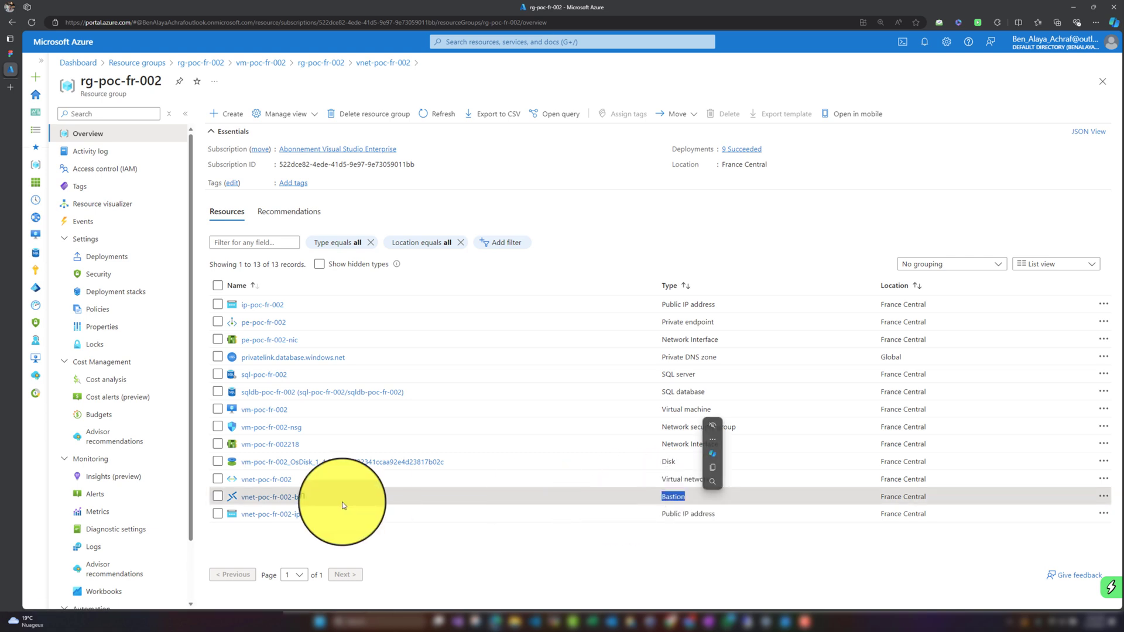
{"action": "left_click", "coordinate": [307, 498]}
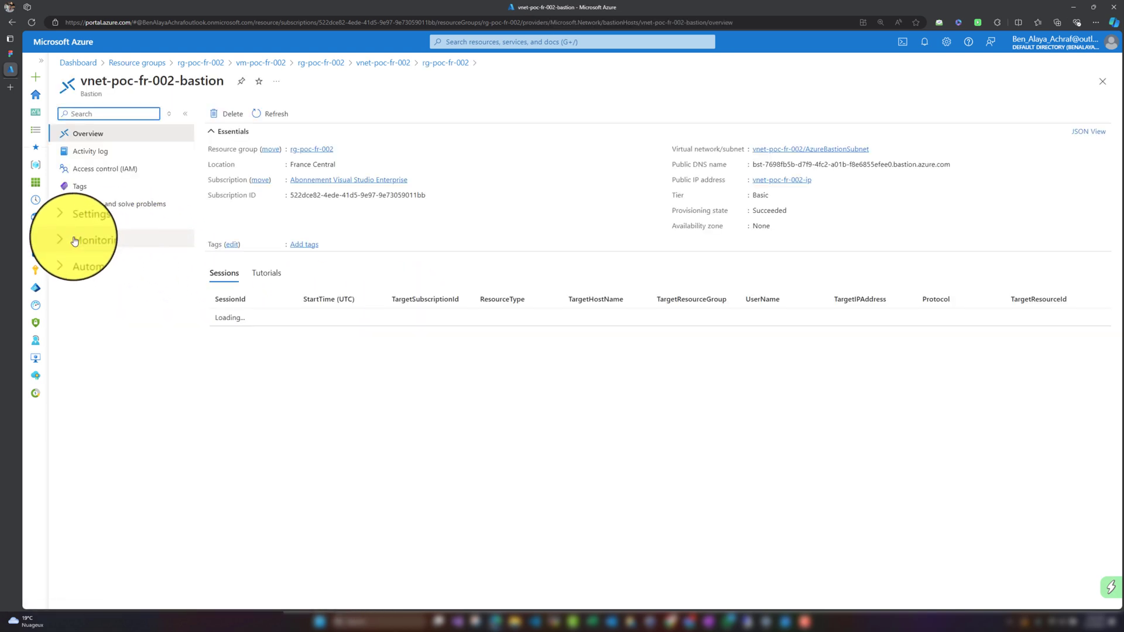
{"action": "left_click", "coordinate": [111, 238]}
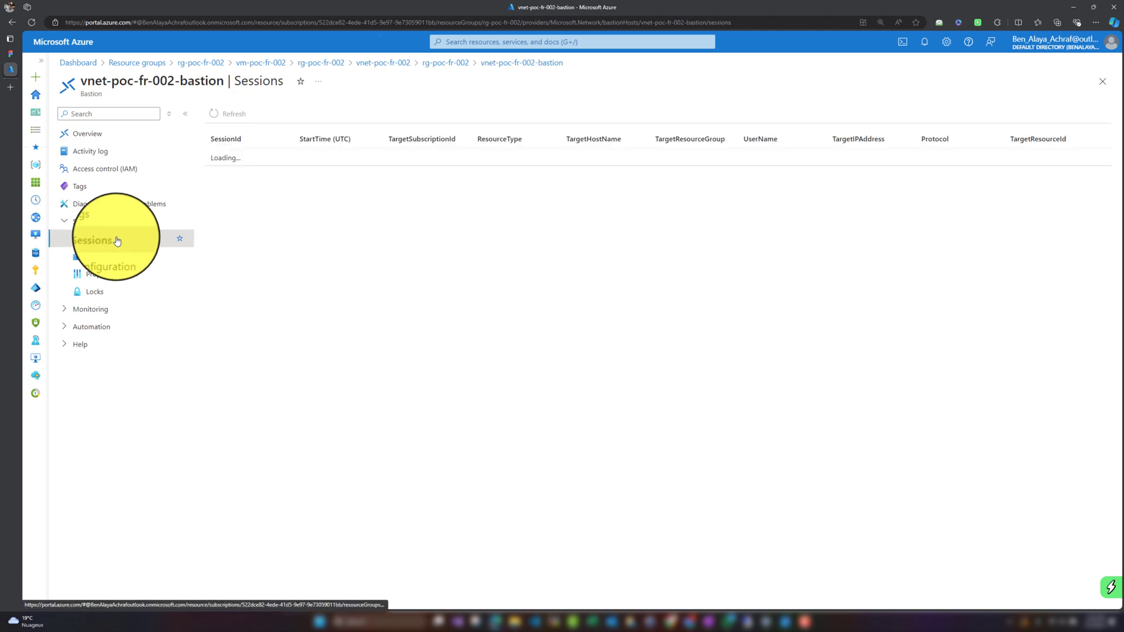
{"action": "left_click", "coordinate": [143, 258]}
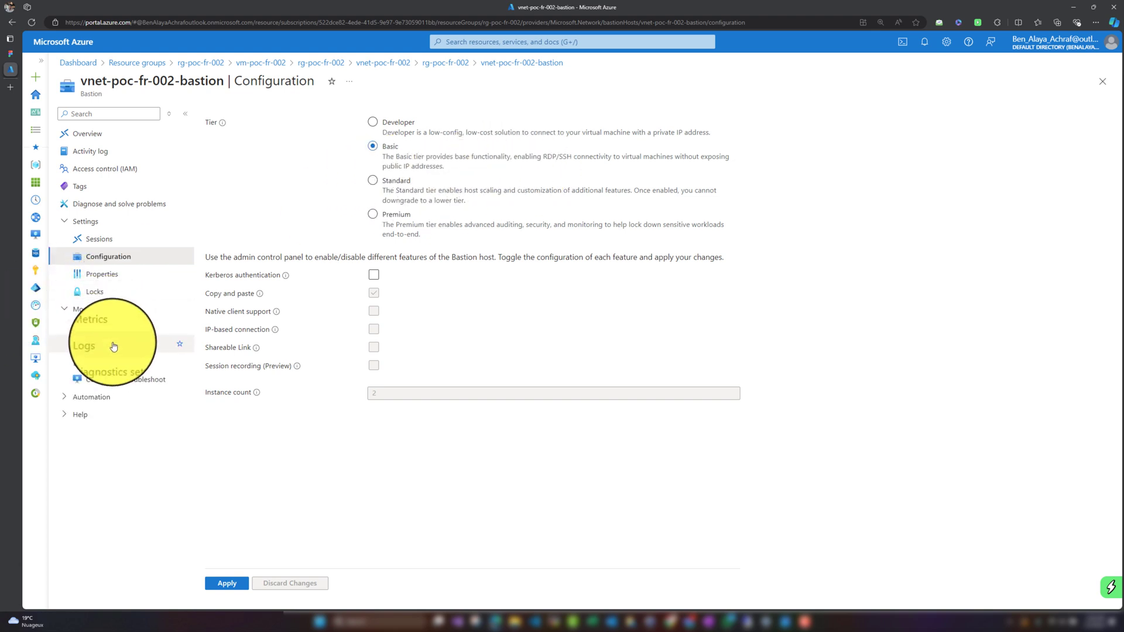
{"action": "left_click", "coordinate": [108, 397]}
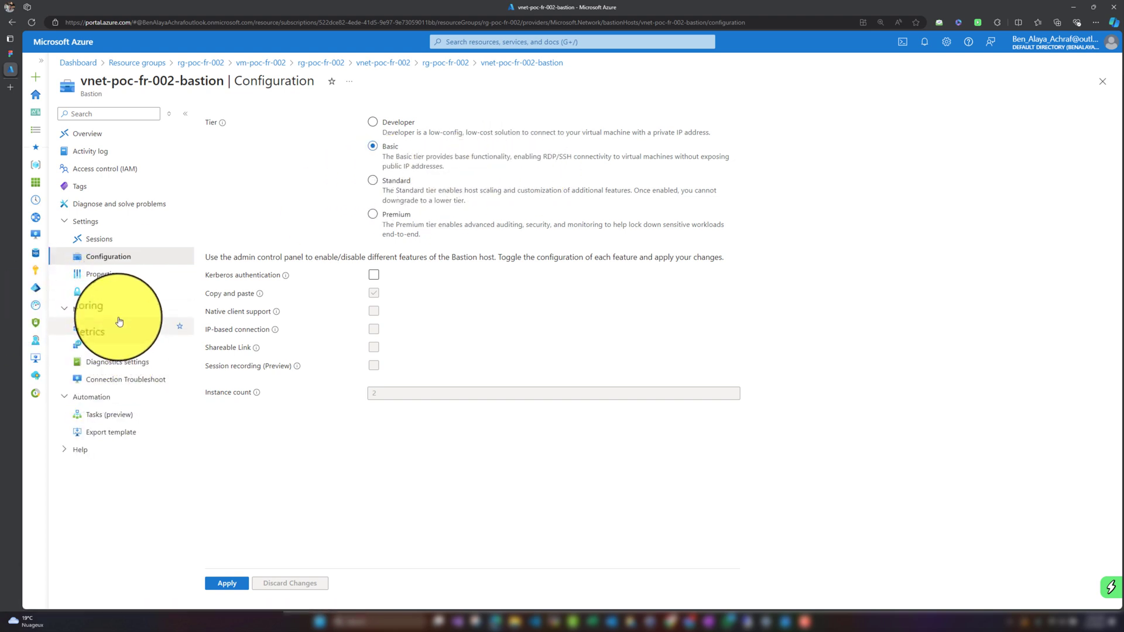
{"action": "left_click", "coordinate": [1106, 87]}
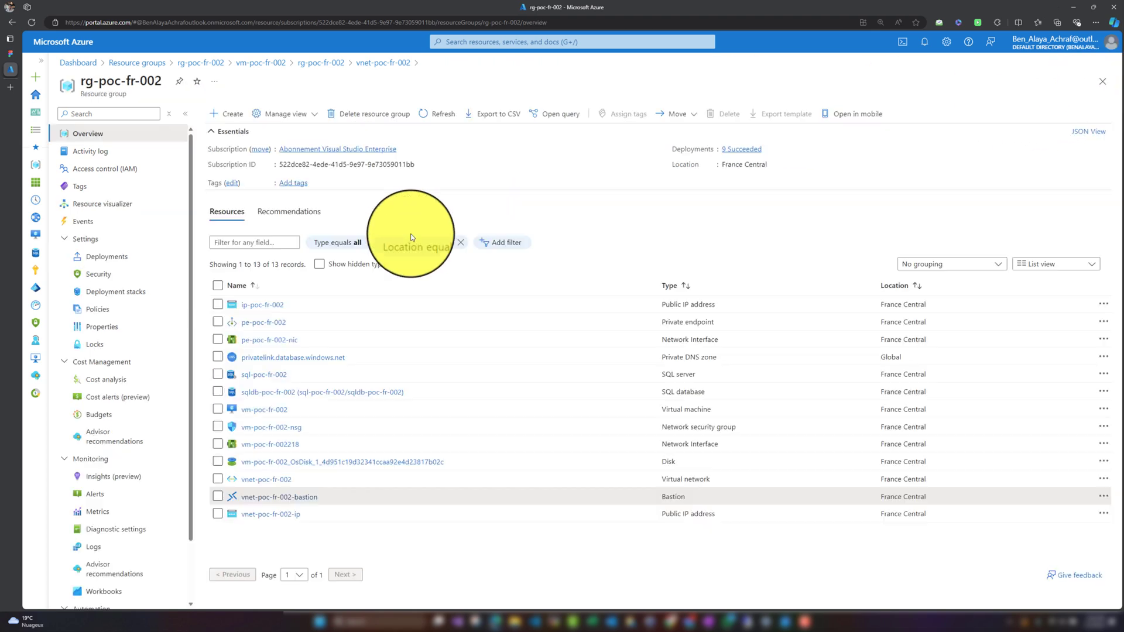
Connect to vm-poc-fr-002 via Bastion with the username vmadmin and the VM password.
{"action": "left_click", "coordinate": [269, 413]}
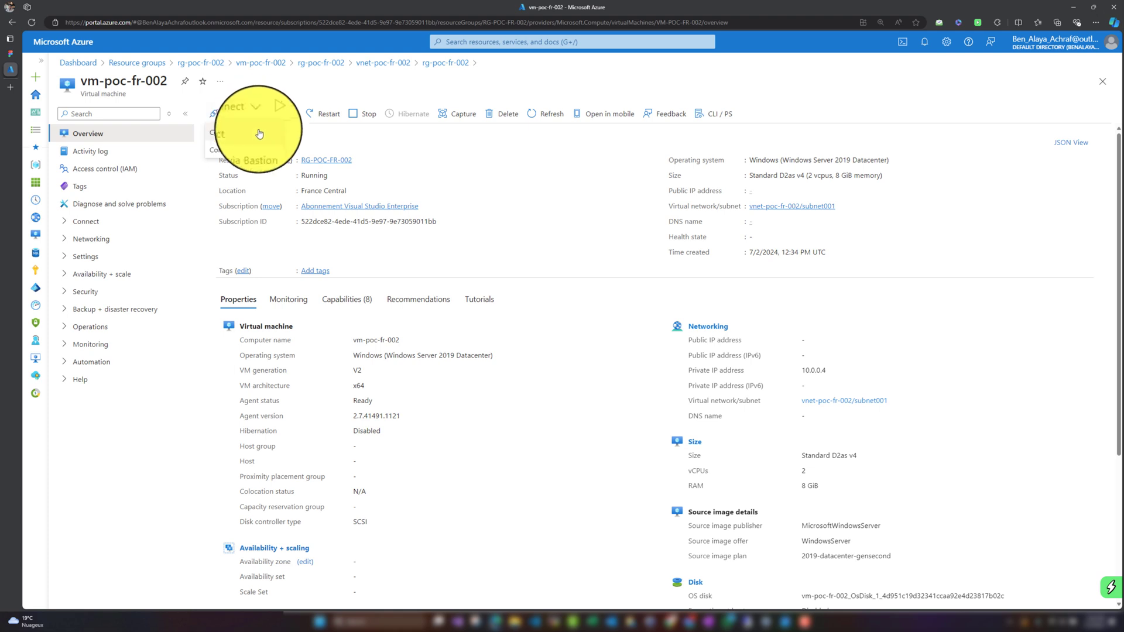
{"action": "left_click", "coordinate": [258, 151]}
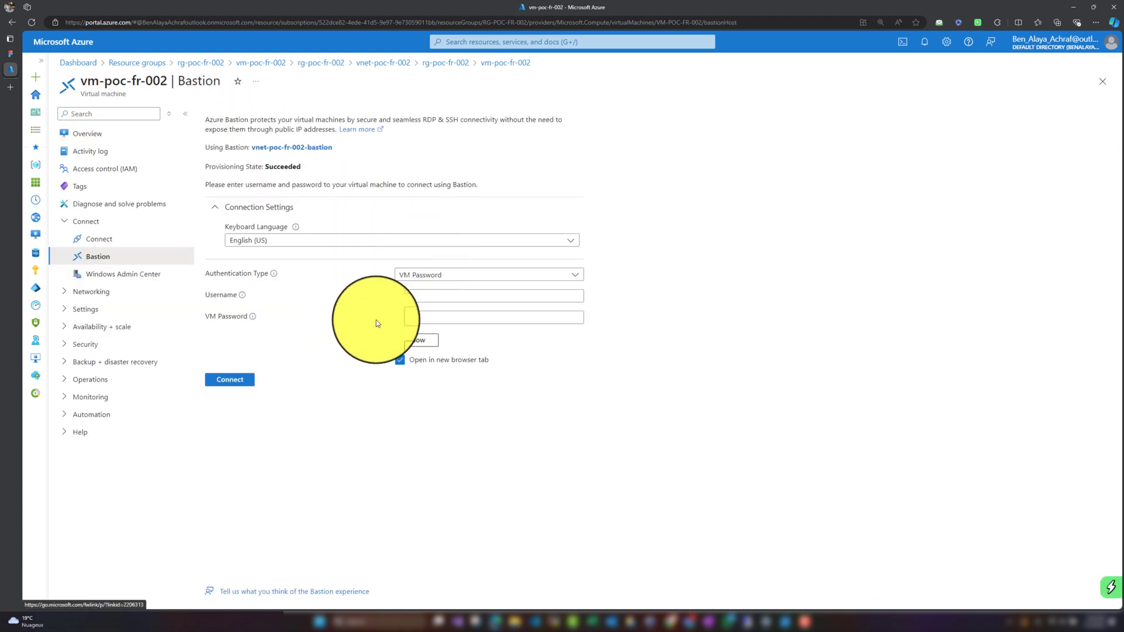
{"action": "left_click", "coordinate": [427, 300]}
{"action": "type", "text": "vmadmin"}
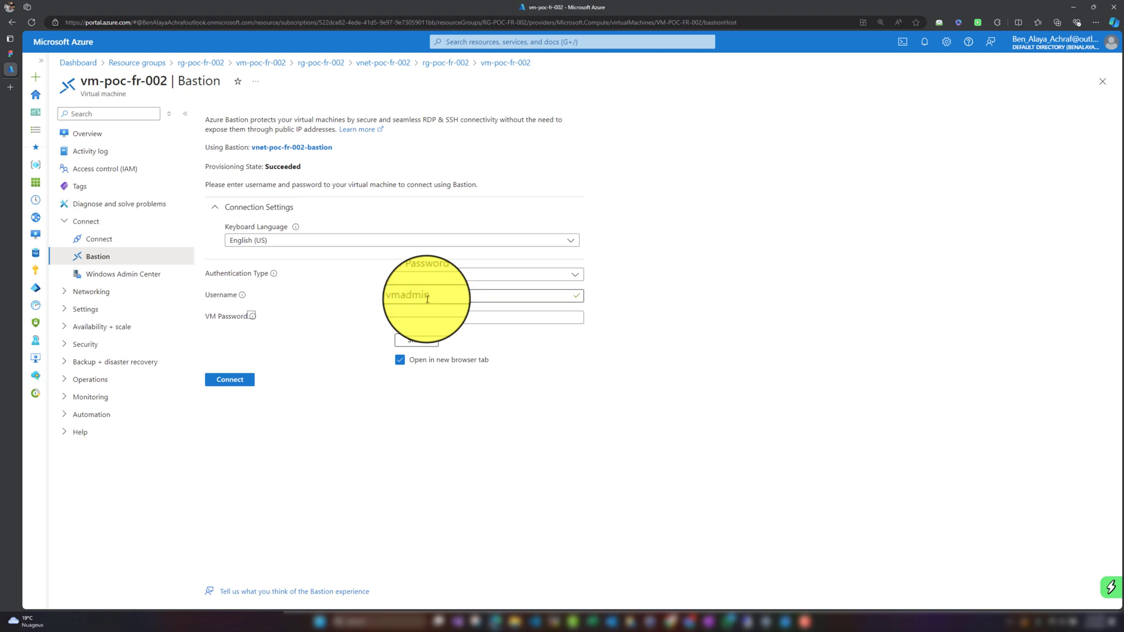
{"action": "left_click", "coordinate": [436, 319]}
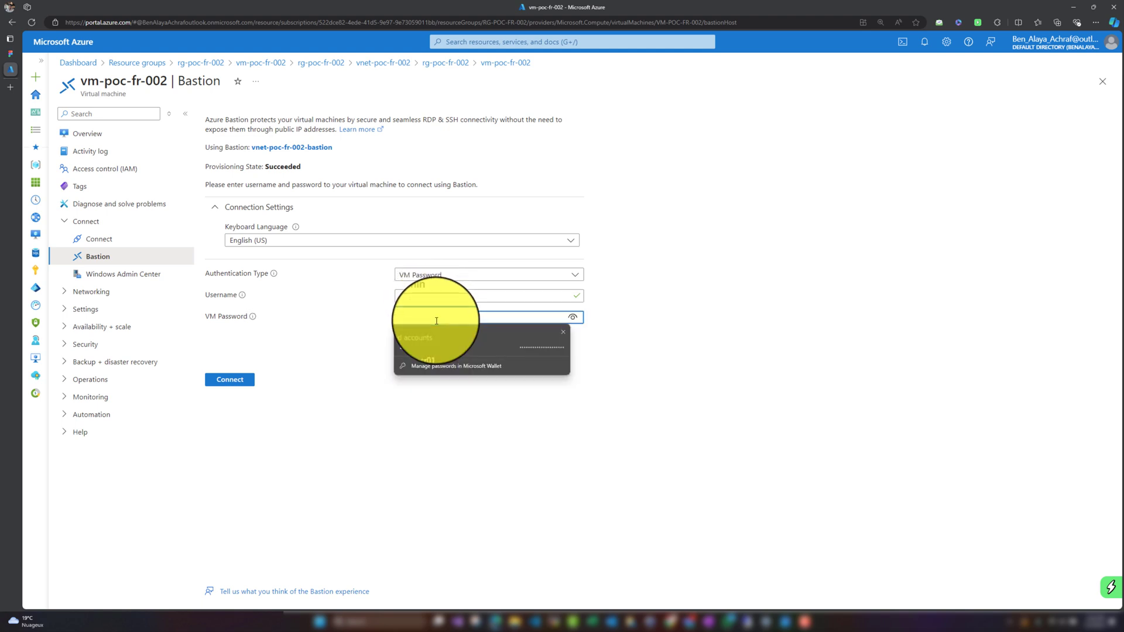
{"action": "type", "text": "•"}
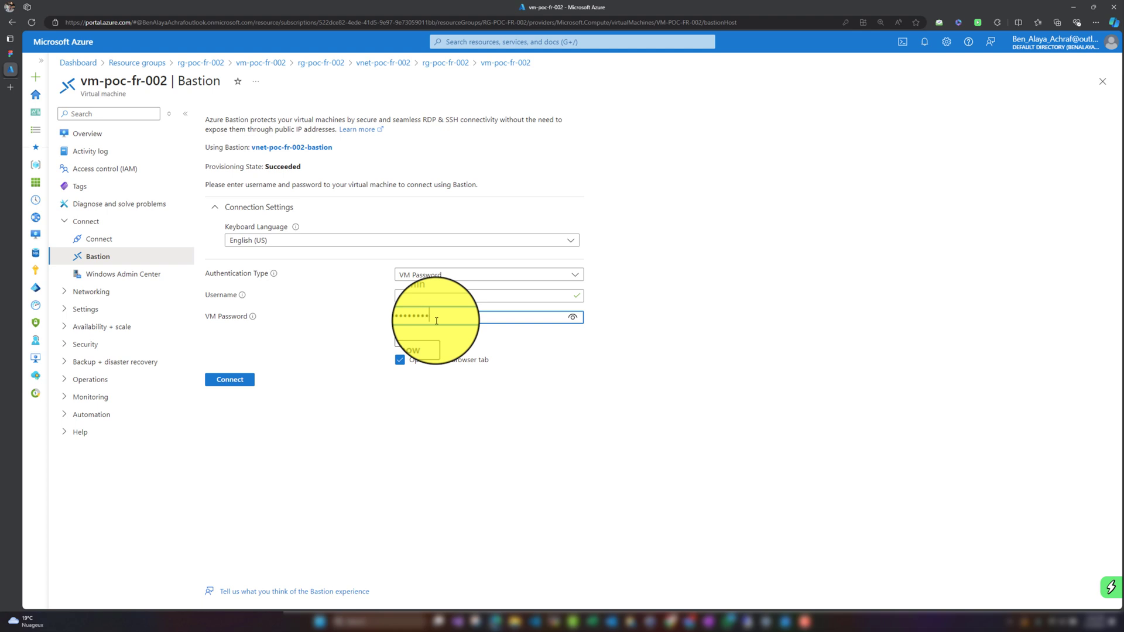
{"action": "left_click", "coordinate": [232, 380]}
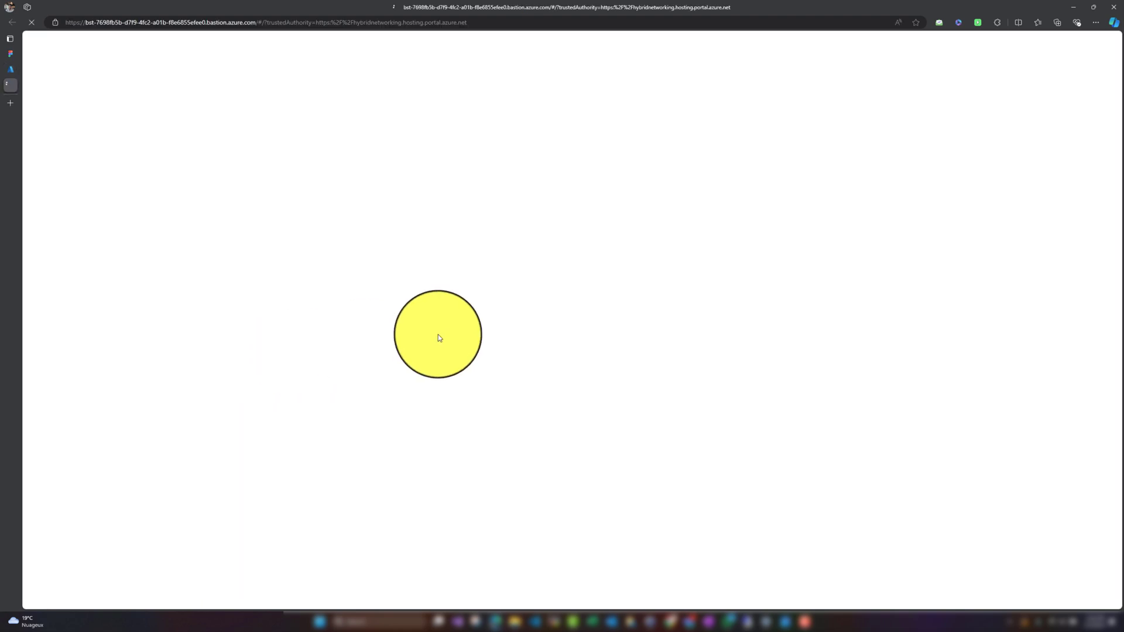
Minimize the browser inside the remote session and bring SQL Server Management Studio to the front.
{"action": "left_click", "coordinate": [91, 89]}
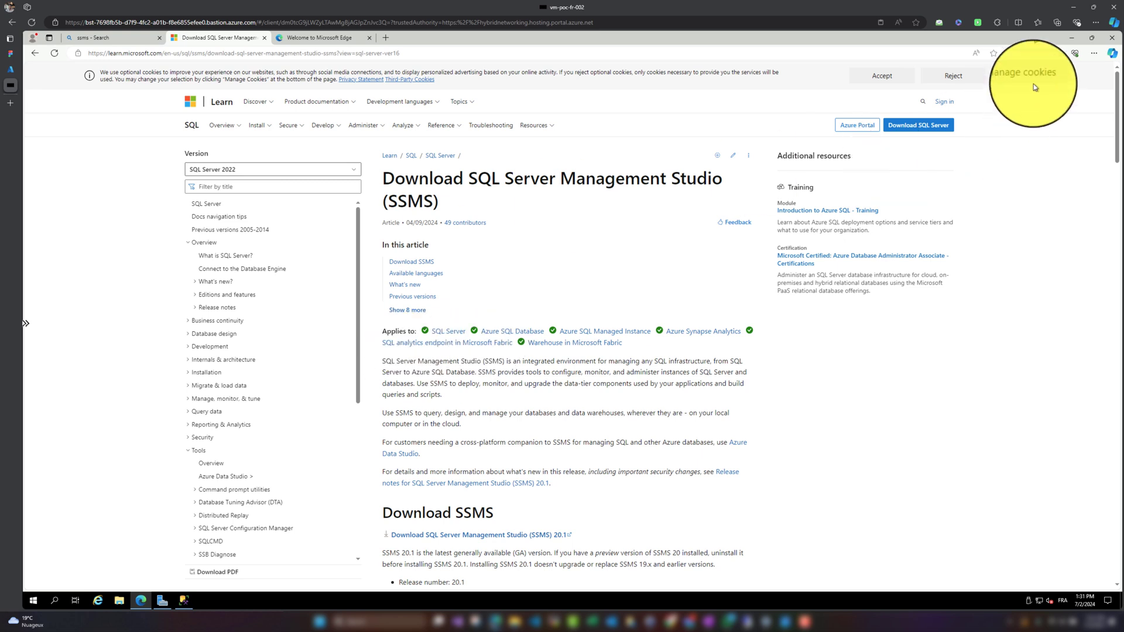
{"action": "left_click", "coordinate": [1072, 36]}
{"action": "left_click", "coordinate": [1075, 37]}
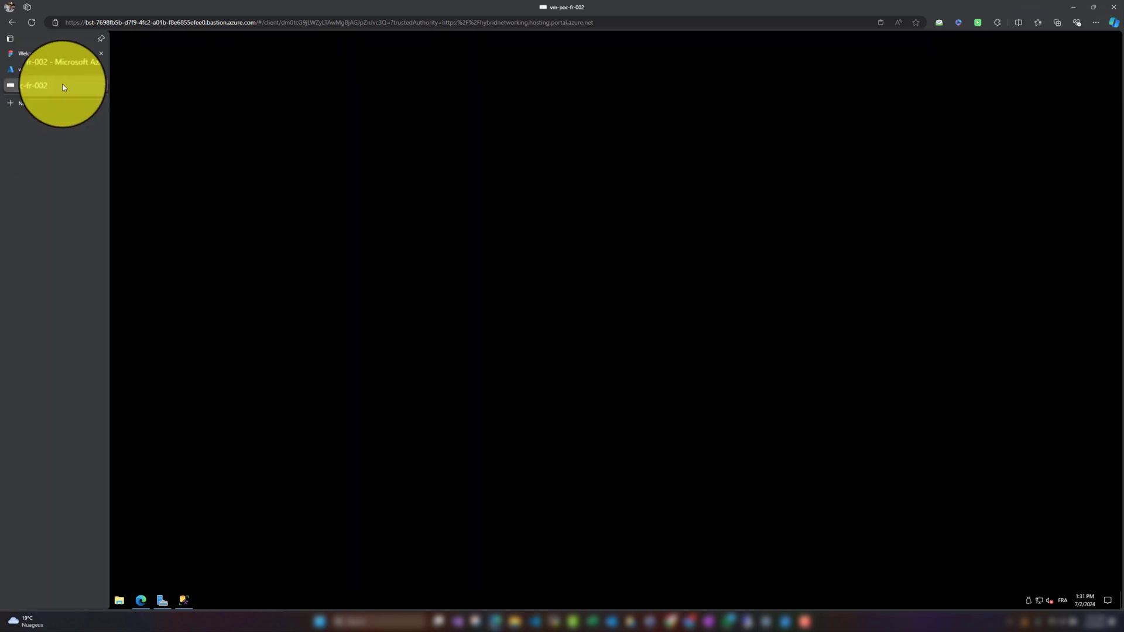
{"action": "left_click", "coordinate": [183, 601]}
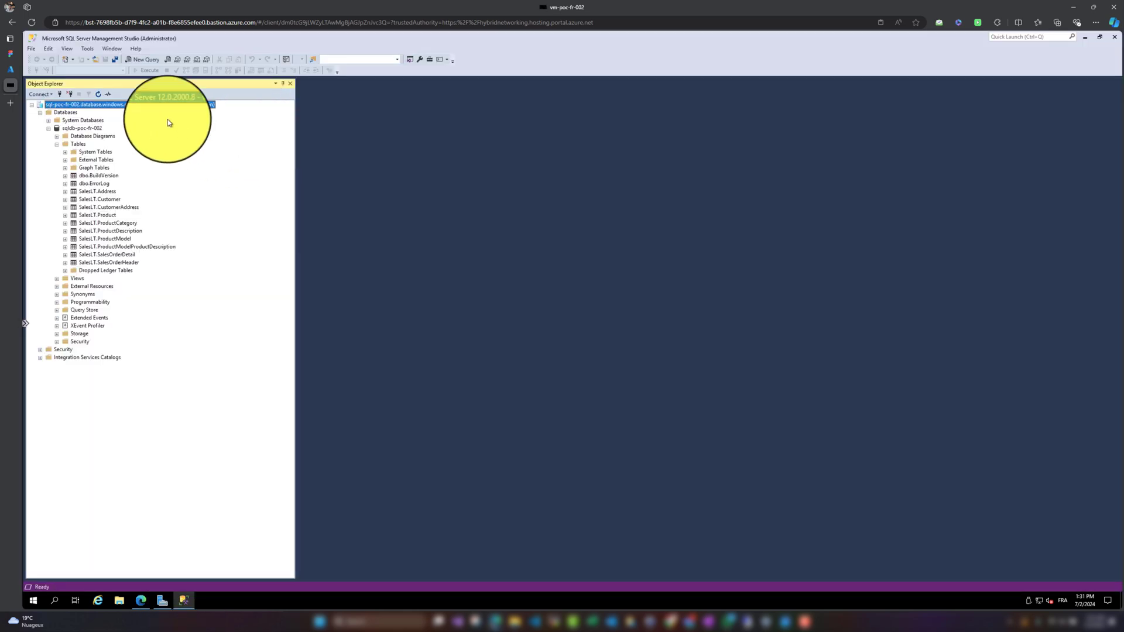
Disconnect and reconnect to the sql-poc-fr-002 server with the login vmadmin and its password, and expand its databases.
{"action": "left_click", "coordinate": [70, 94]}
{"action": "left_click", "coordinate": [60, 95]}
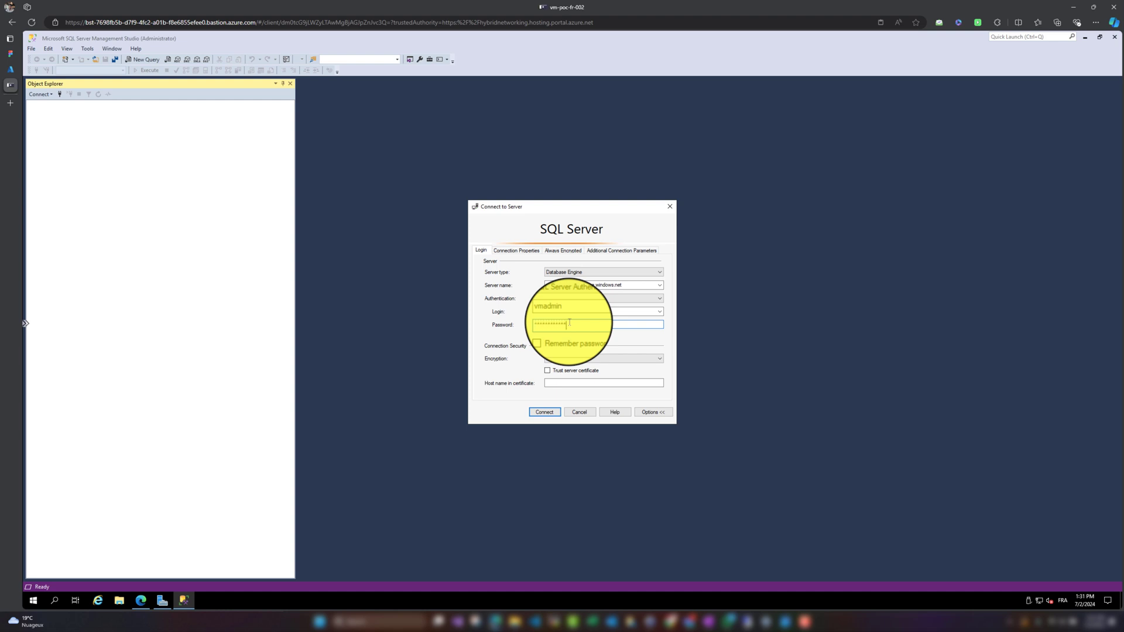
{"action": "left_click", "coordinate": [546, 412]}
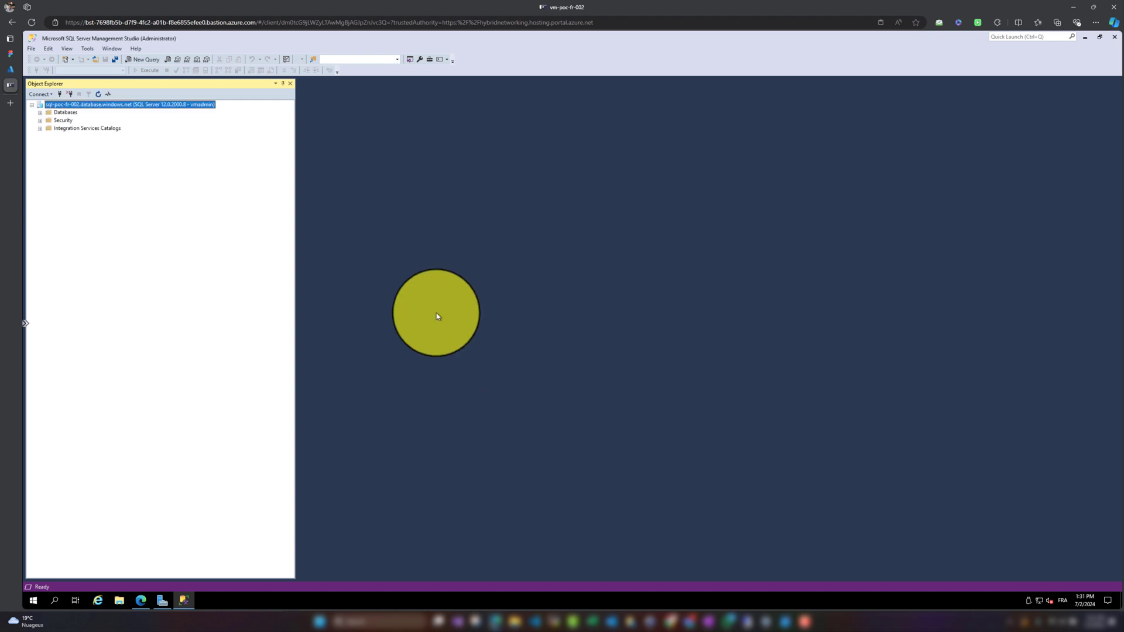
{"action": "double_click", "coordinate": [56, 114]}
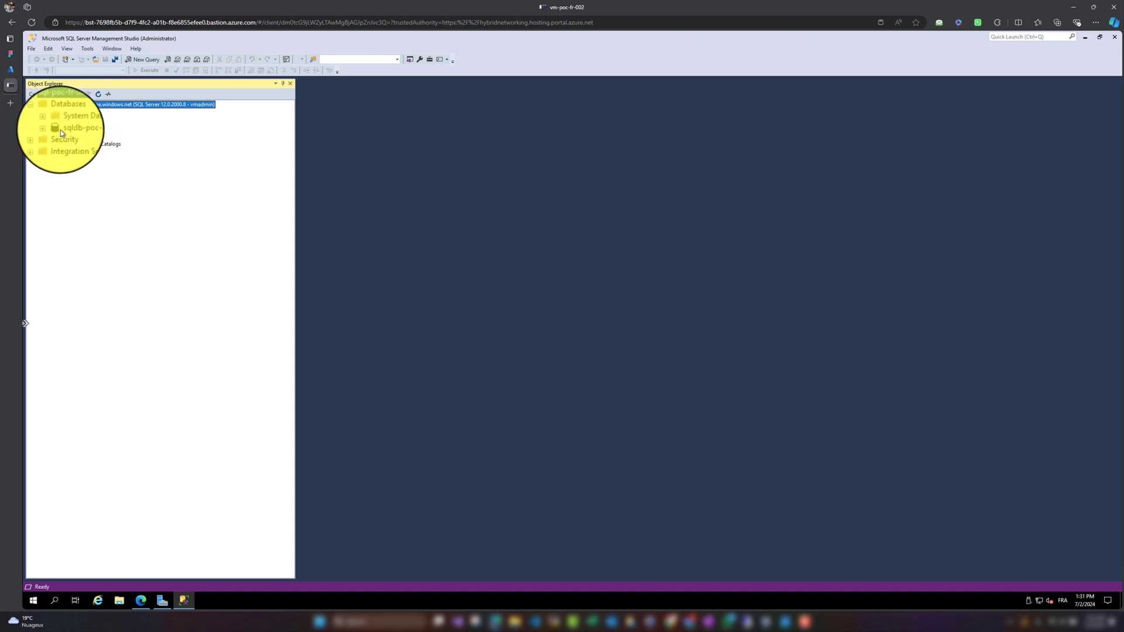
Test a direct Remote Desktop connection to the VM's former public IP address and cancel the attempt.
{"action": "left_click", "coordinate": [753, 626]}
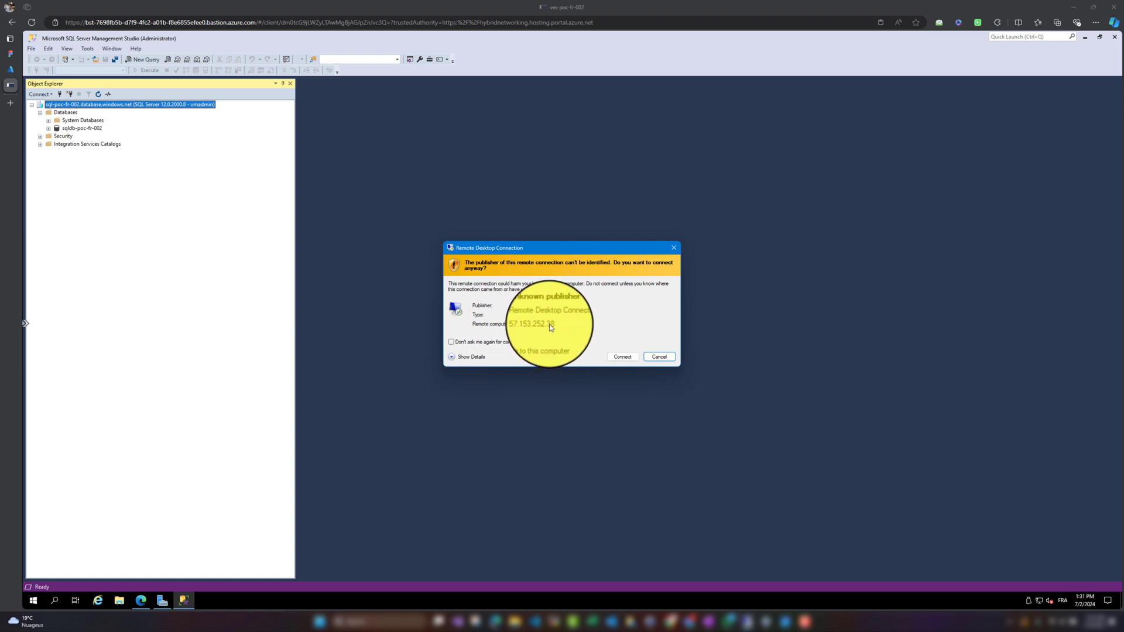
{"action": "left_click", "coordinate": [623, 357]}
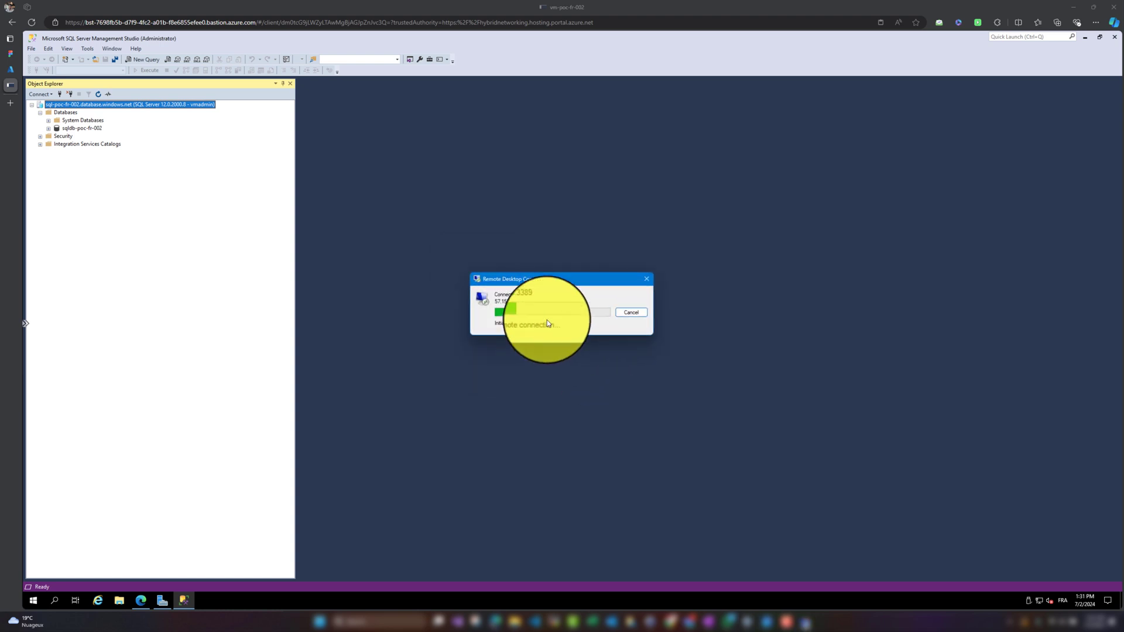
{"action": "left_click", "coordinate": [631, 313]}
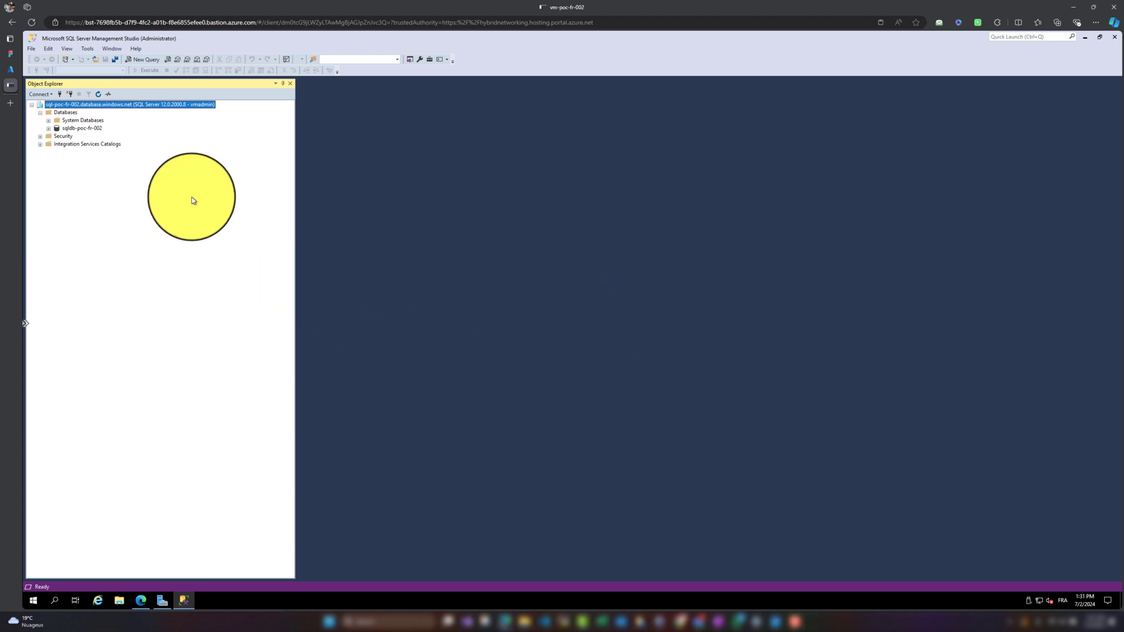
Examine the Bastion architecture diagram 4.png and return to the Azure portal's Bastion page for vm-poc-fr-002.
{"action": "left_click", "coordinate": [772, 621]}
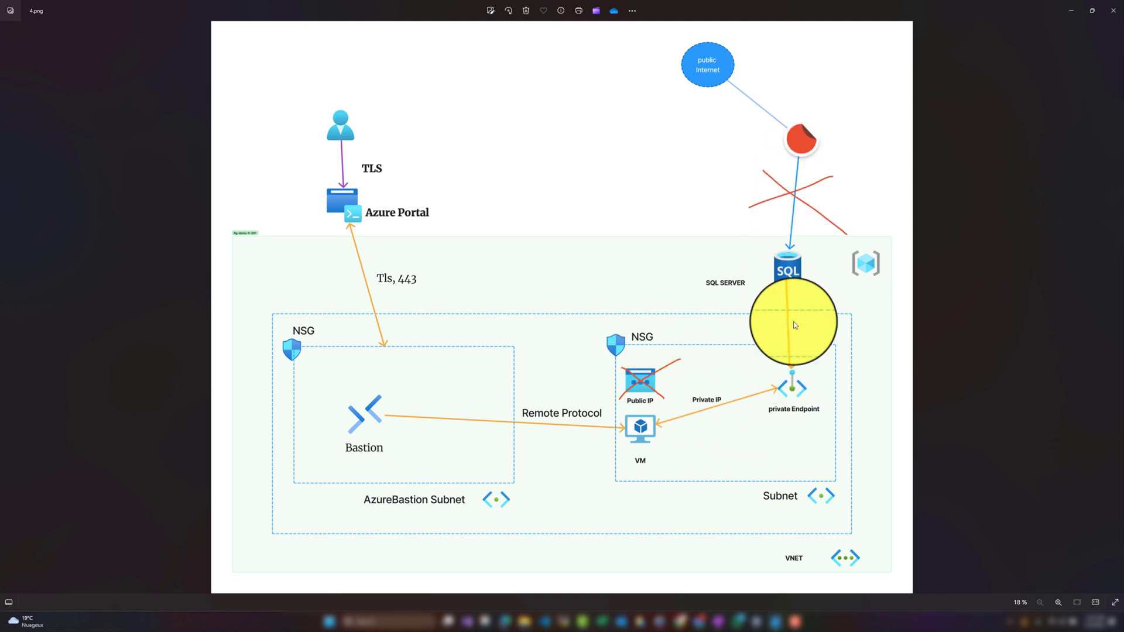
{"action": "left_click", "coordinate": [1072, 12]}
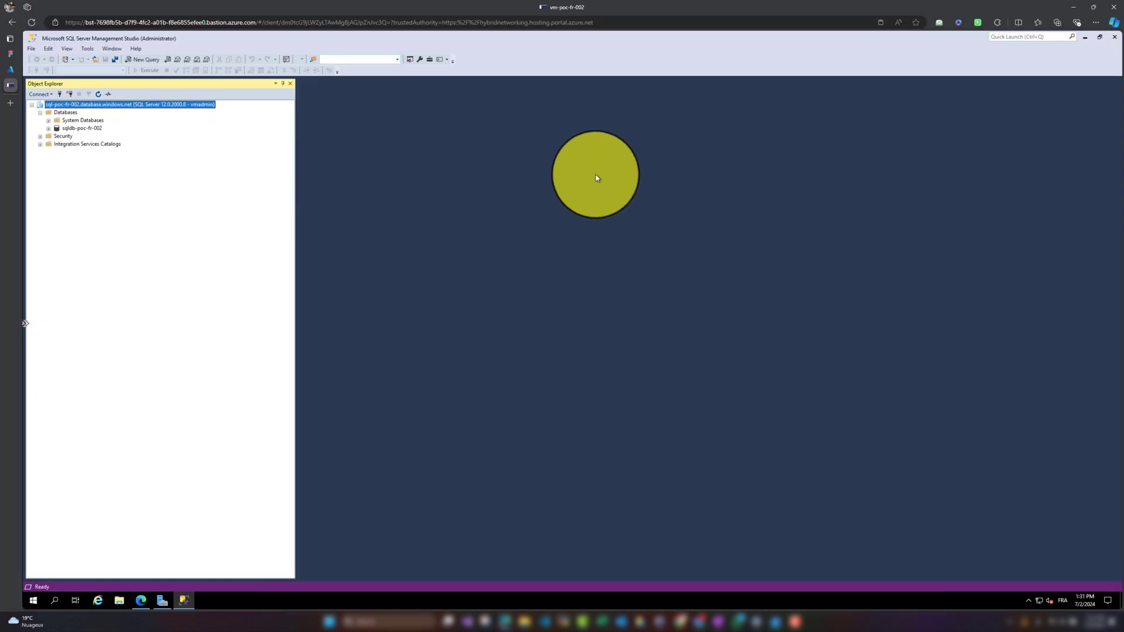
{"action": "left_click", "coordinate": [11, 69]}
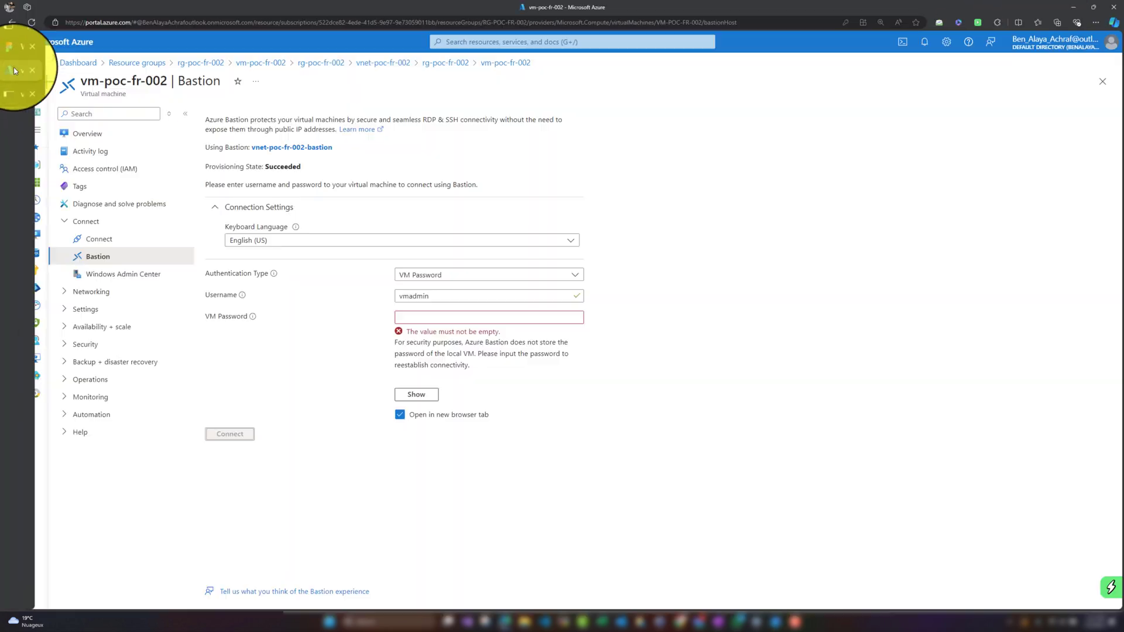
Open the rg-poc-fr-002 resource group and display the subnets of the virtual network vnet-poc-fr-002.
{"action": "left_click", "coordinate": [88, 134]}
{"action": "left_click", "coordinate": [327, 161]}
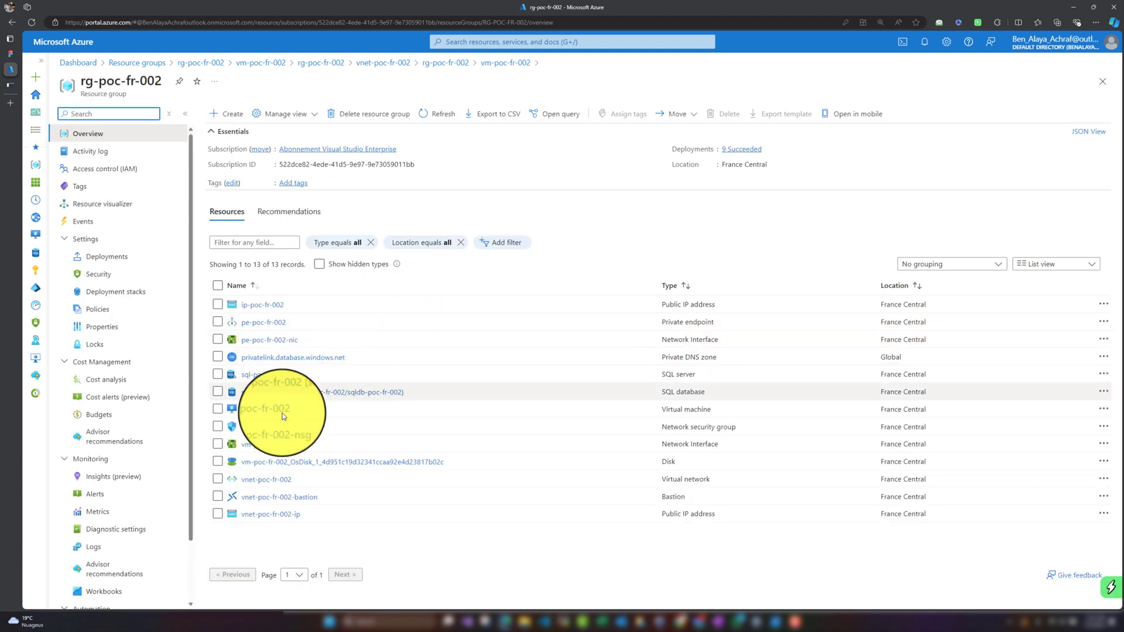
{"action": "left_click", "coordinate": [278, 479]}
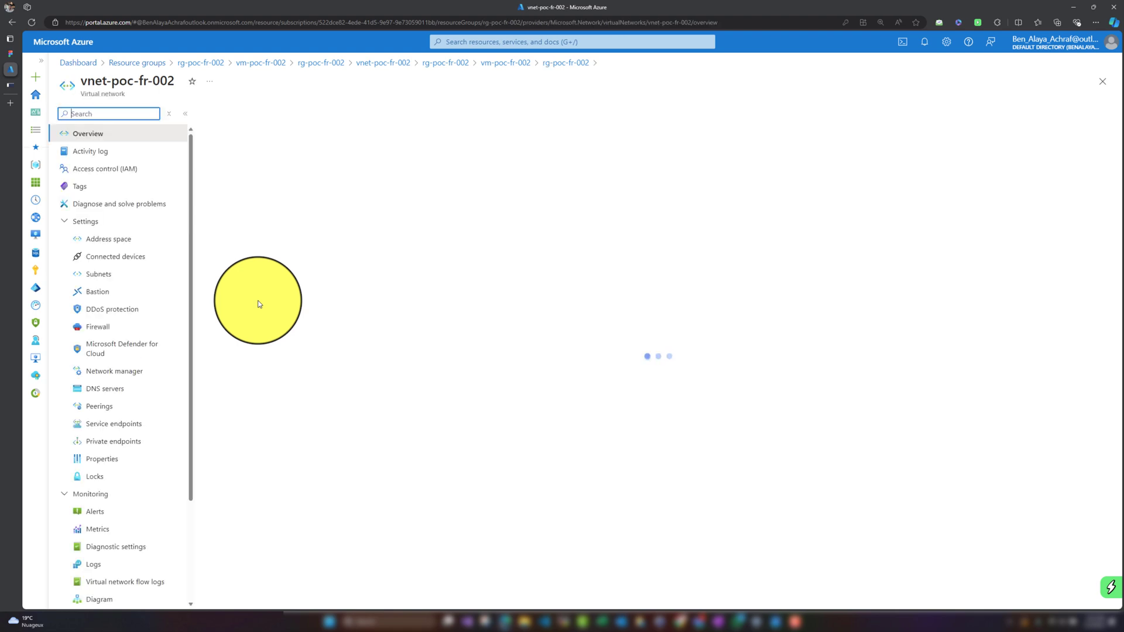
{"action": "left_click", "coordinate": [138, 275]}
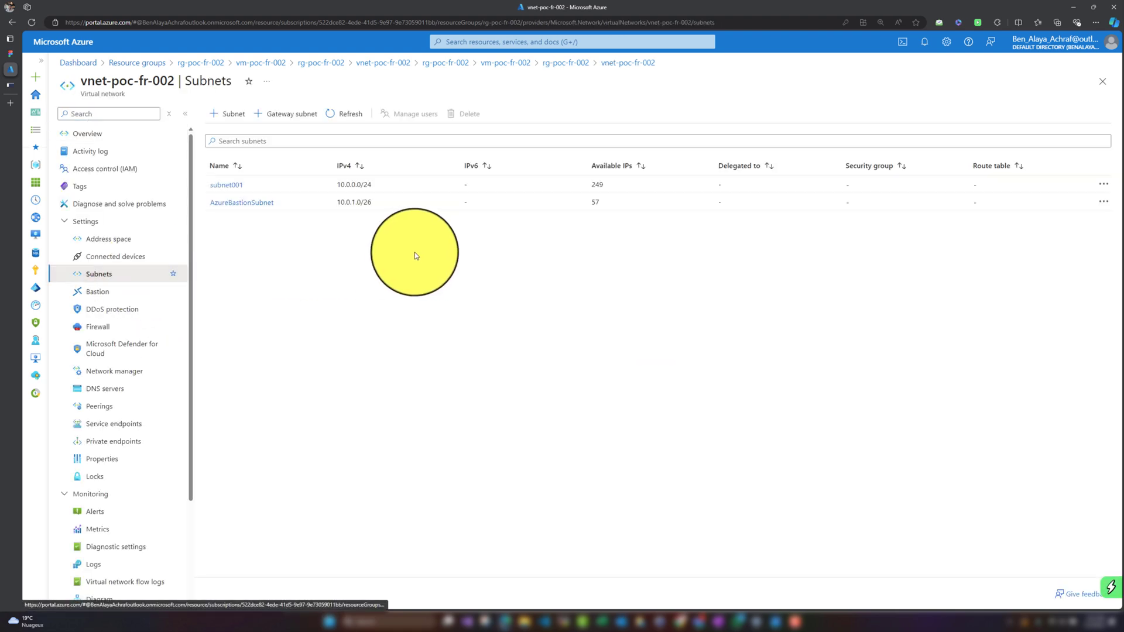
Review the address range, security and service endpoint settings of AzureBastionSubnet and close them without changes.
{"action": "left_click", "coordinate": [254, 209]}
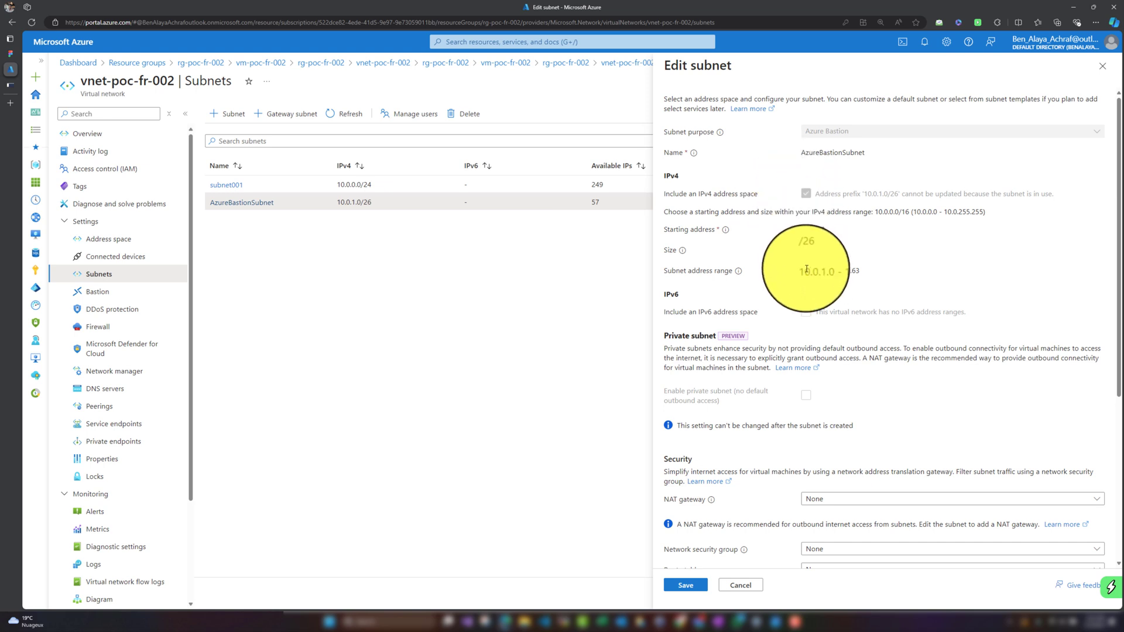
{"action": "scroll", "coordinate": [837, 436], "scroll_direction": "down", "scroll_amount": 4}
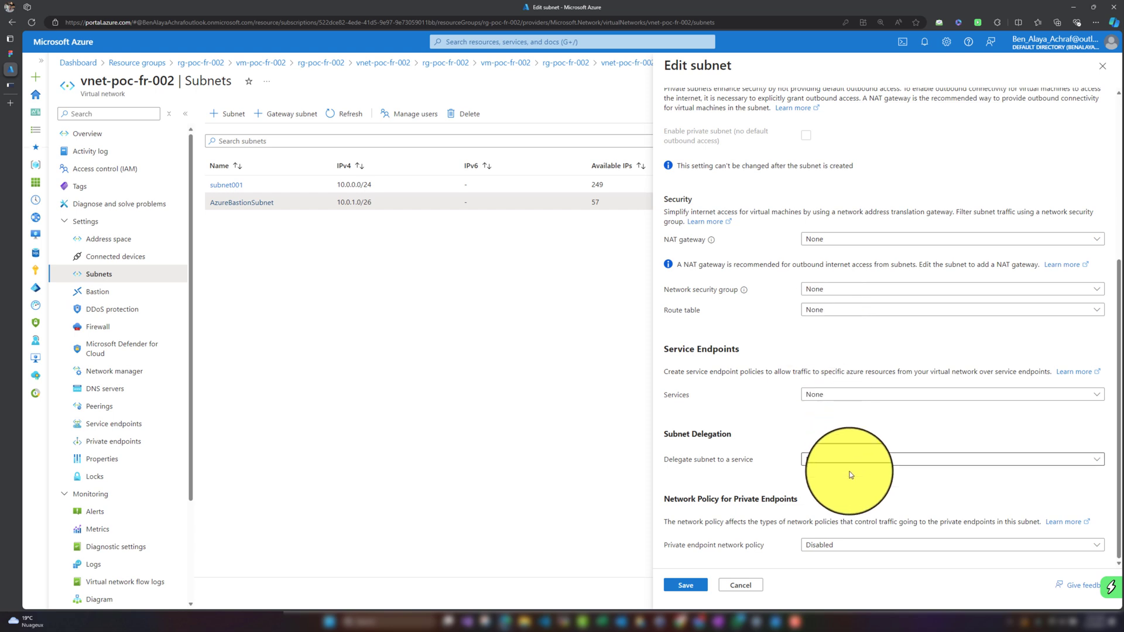
{"action": "scroll", "coordinate": [874, 442], "scroll_direction": "up", "scroll_amount": 4}
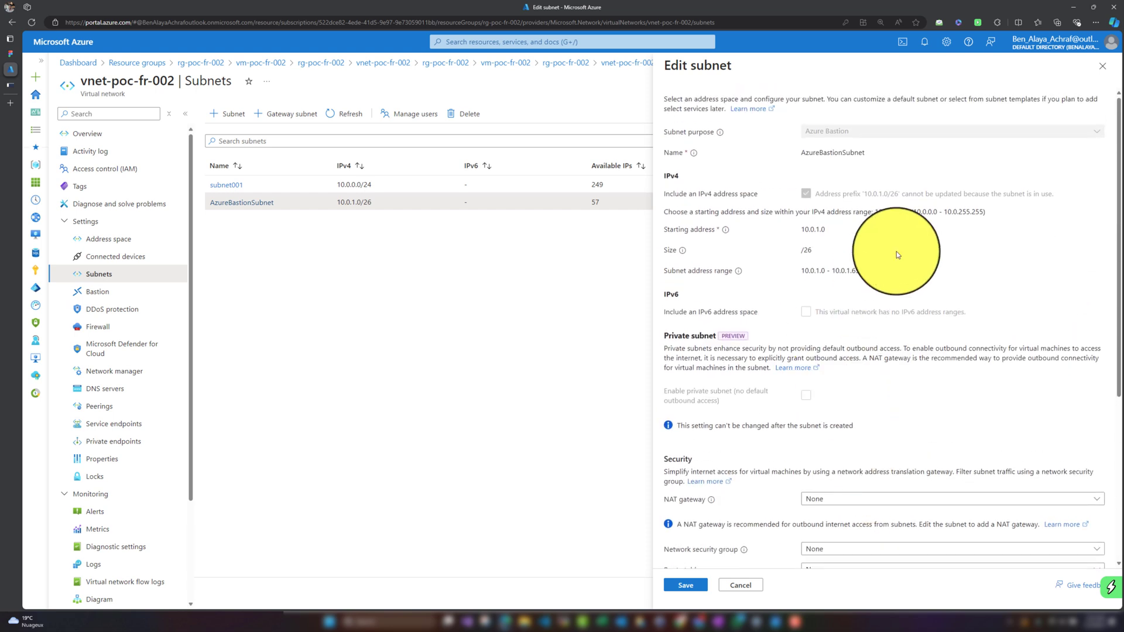
{"action": "left_click", "coordinate": [1110, 70]}
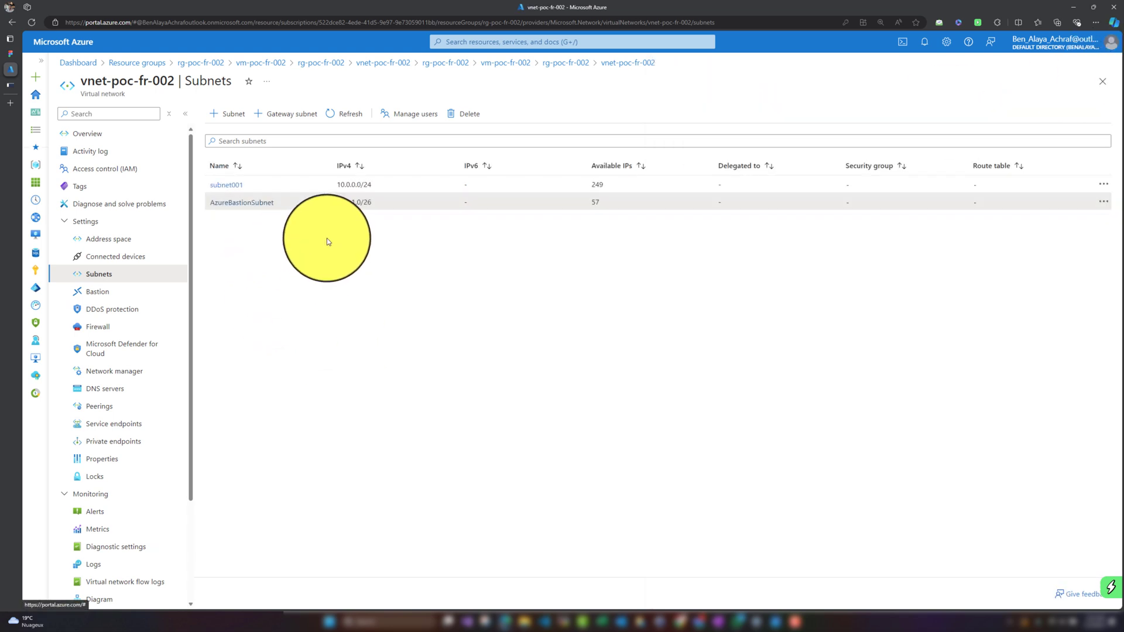
Assign the network security group vm-poc-fr-002-nsg to subnet001, save the subnet and close its settings.
{"action": "left_click", "coordinate": [234, 186]}
{"action": "scroll", "coordinate": [843, 497], "scroll_direction": "down", "scroll_amount": 5}
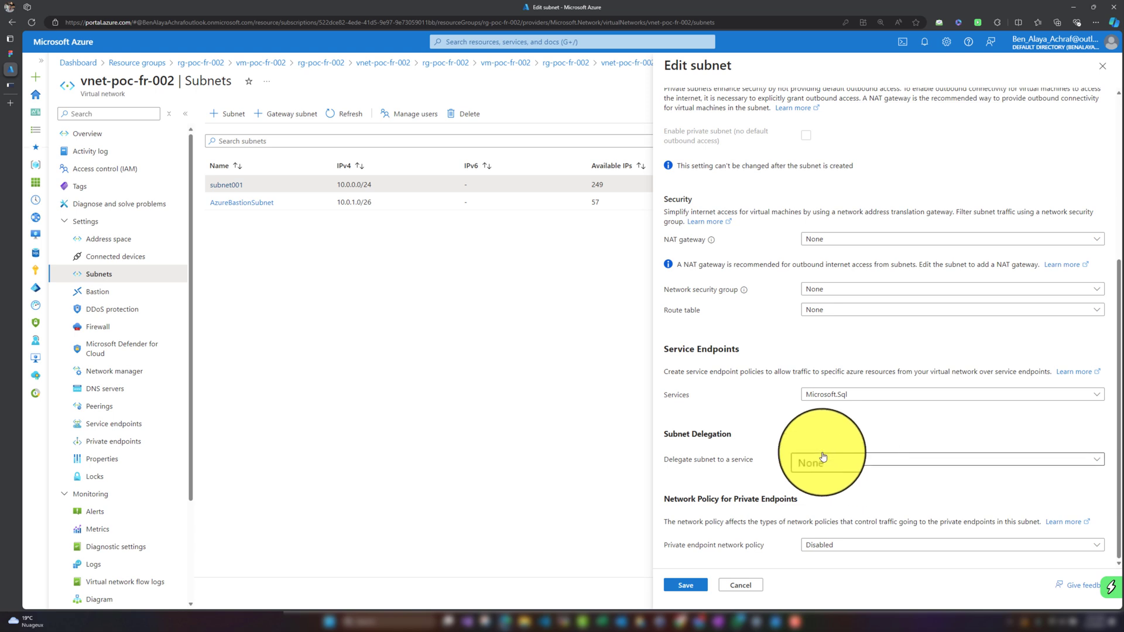
{"action": "left_click", "coordinate": [828, 289]}
{"action": "left_click", "coordinate": [836, 319]}
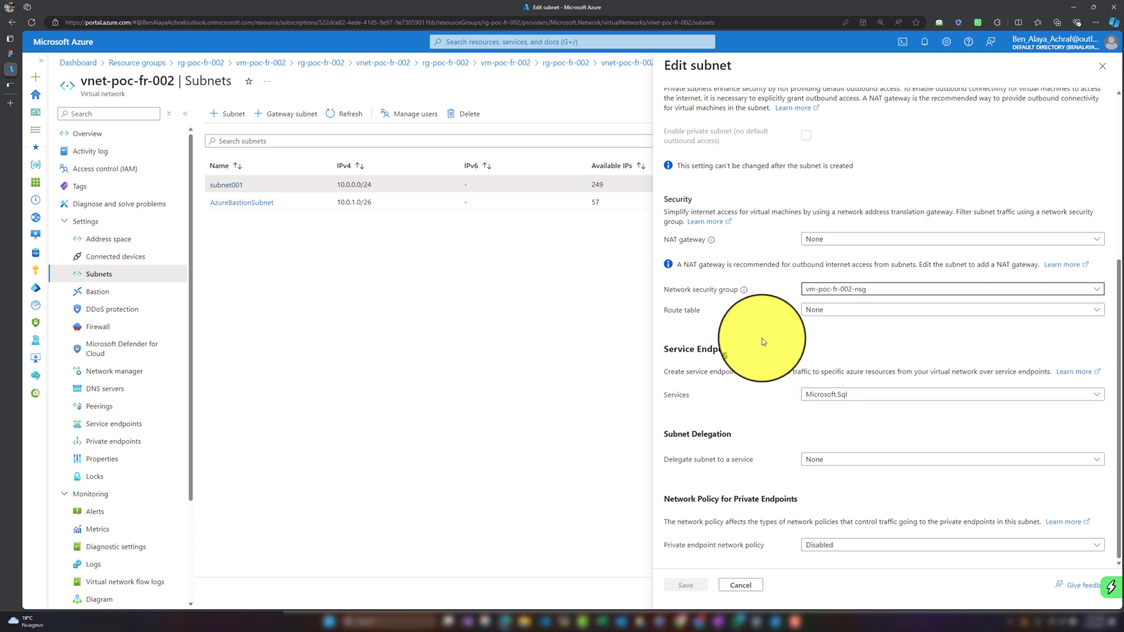
{"action": "left_click", "coordinate": [686, 585]}
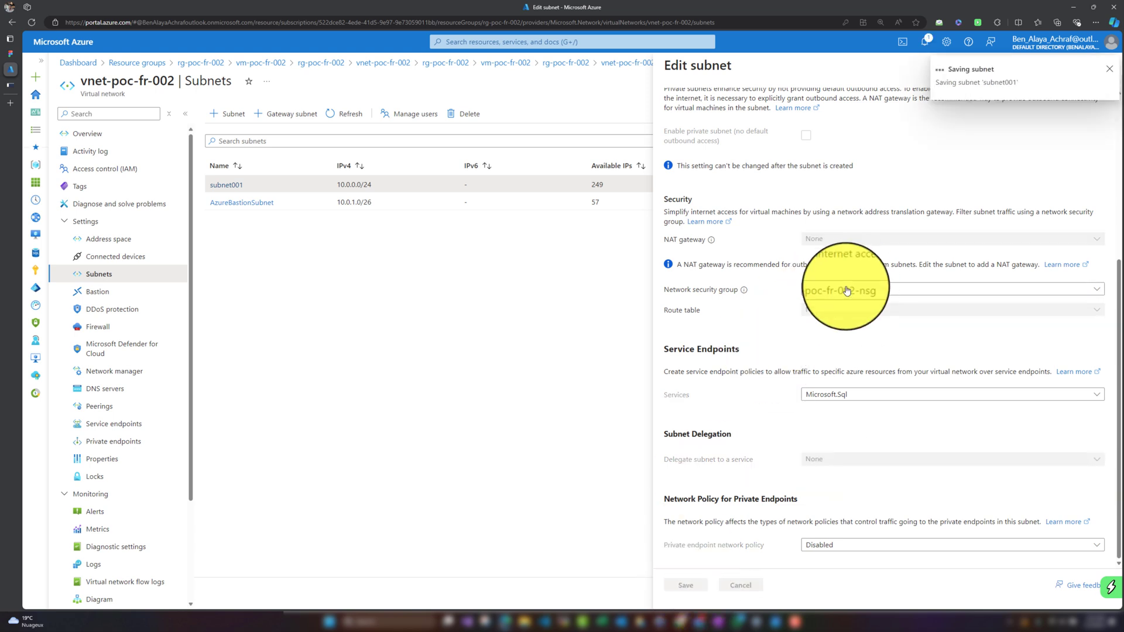
{"action": "left_click", "coordinate": [1109, 72]}
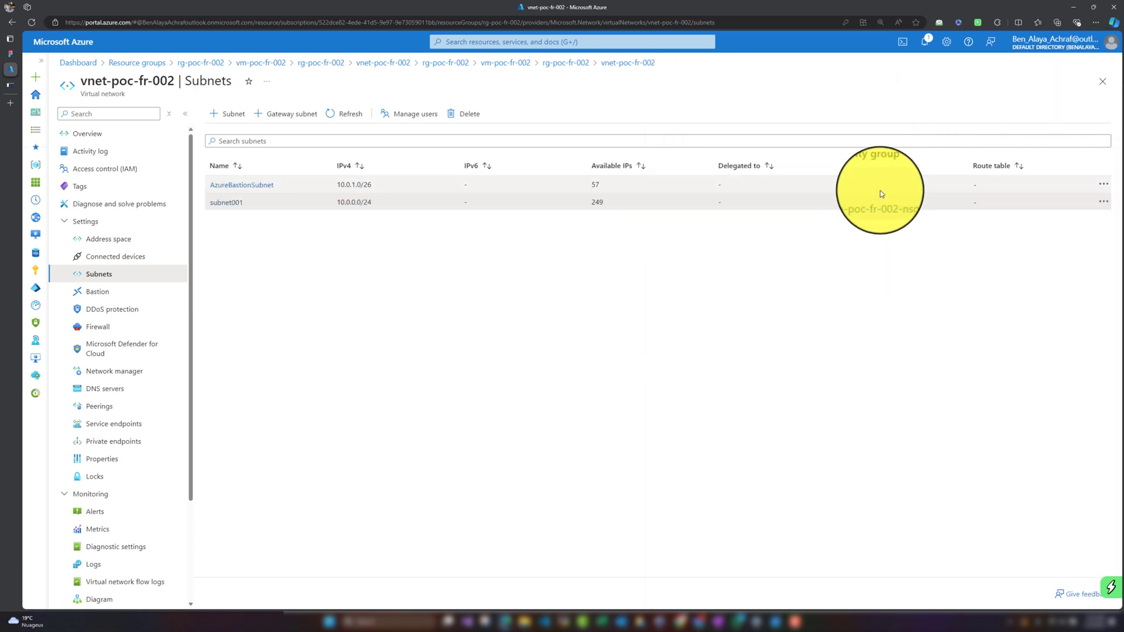
Return to the rg-poc-fr-002 resource group and sort its resources by type.
{"action": "left_click", "coordinate": [143, 133]}
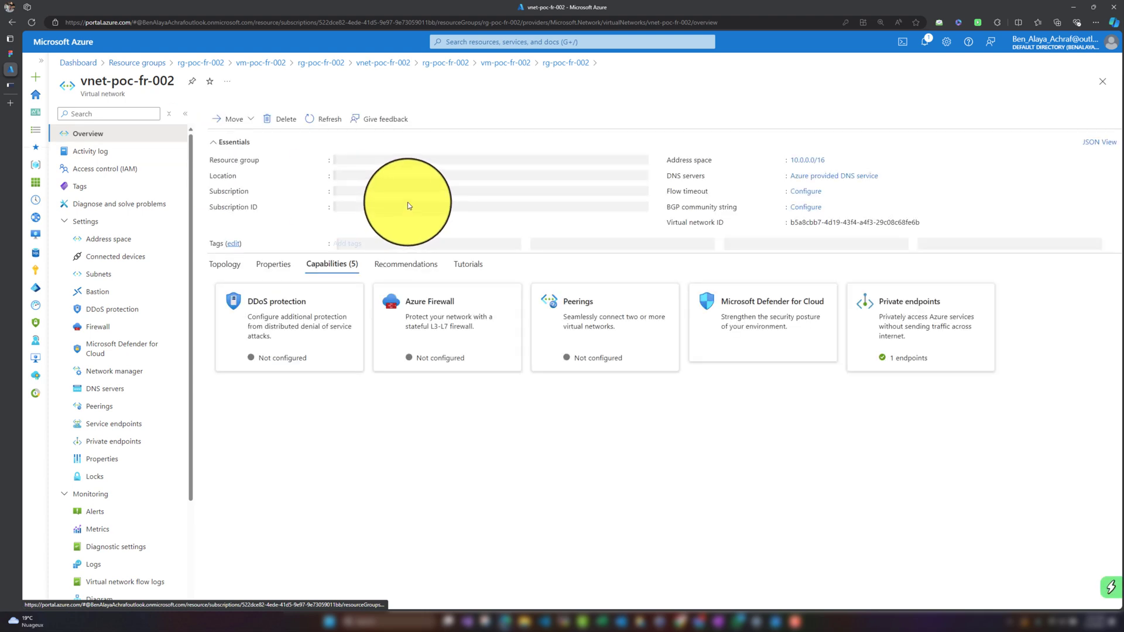
{"action": "left_click", "coordinate": [352, 167]}
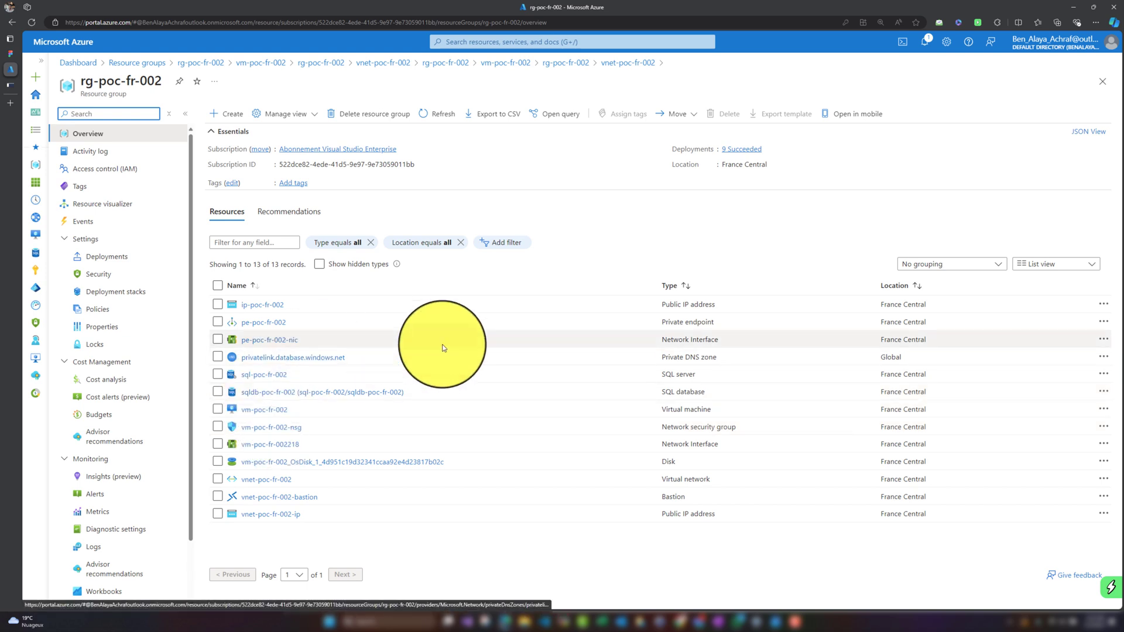
{"action": "left_click", "coordinate": [680, 287]}
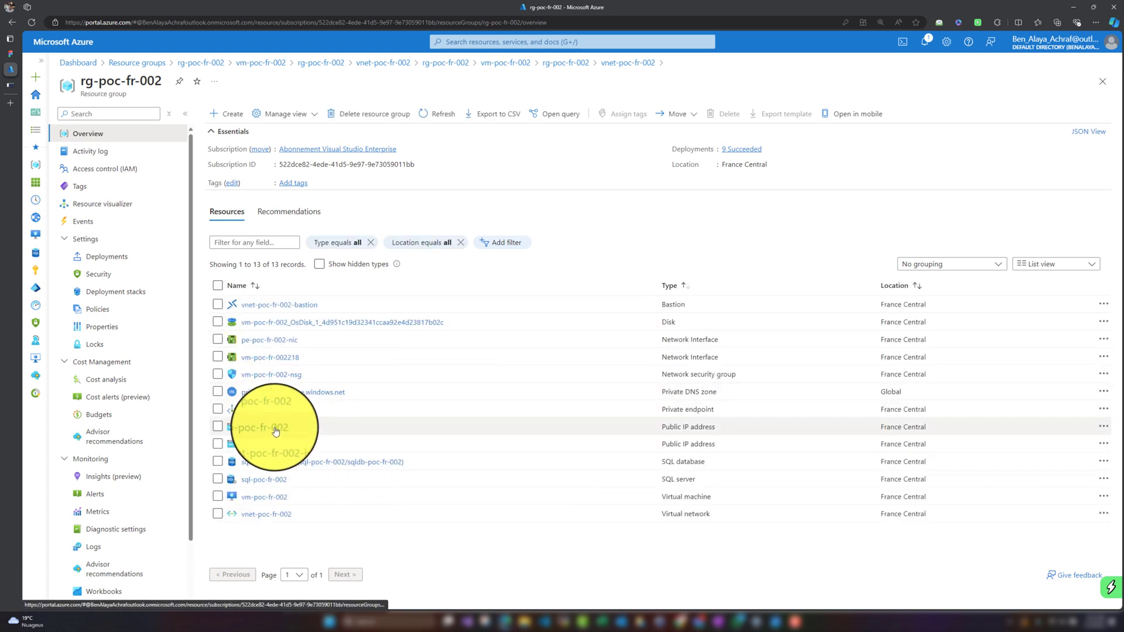
Examine the inbound rules, outbound rules and associated subnets of vm-poc-fr-002-nsg and return to the resource group.
{"action": "left_click", "coordinate": [262, 375]}
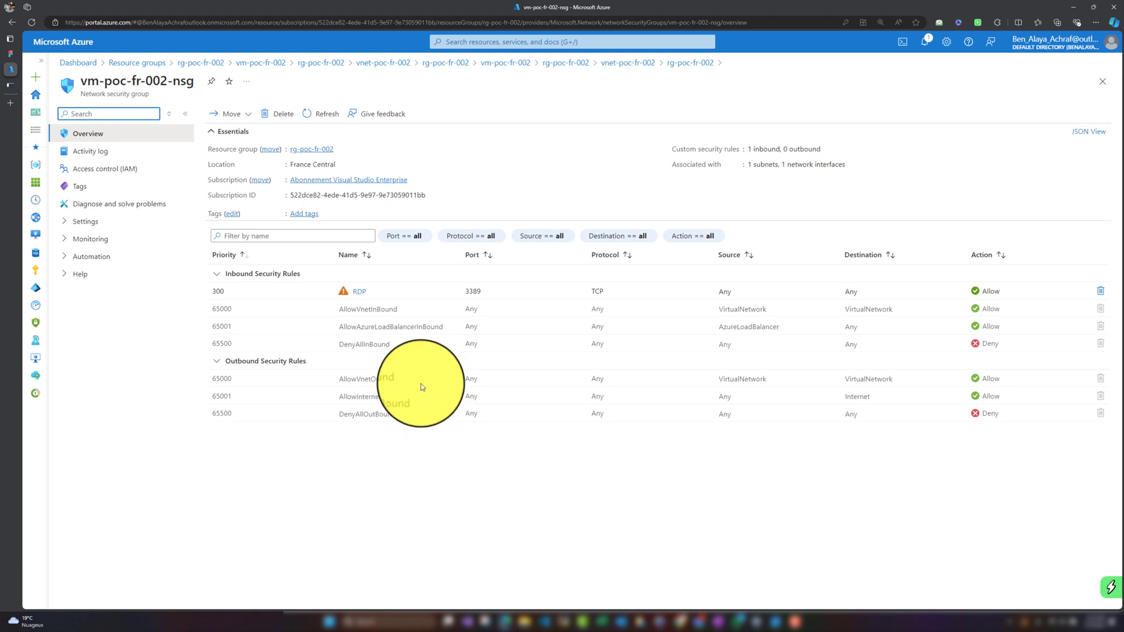
{"action": "left_click", "coordinate": [168, 113]}
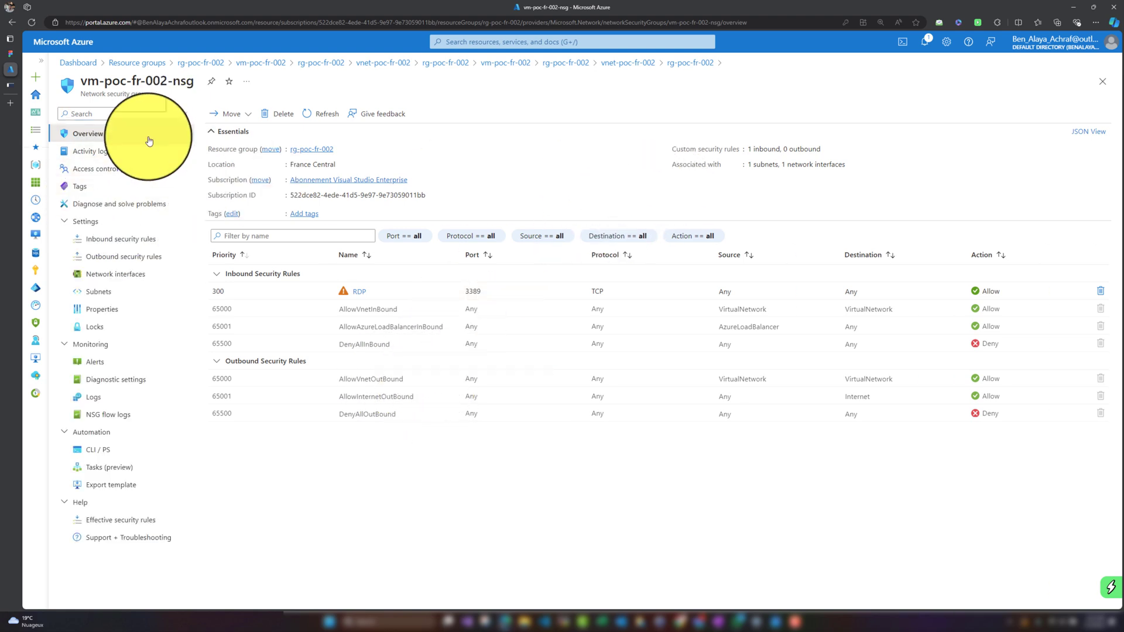
{"action": "left_click", "coordinate": [120, 239]}
{"action": "left_click", "coordinate": [125, 257]}
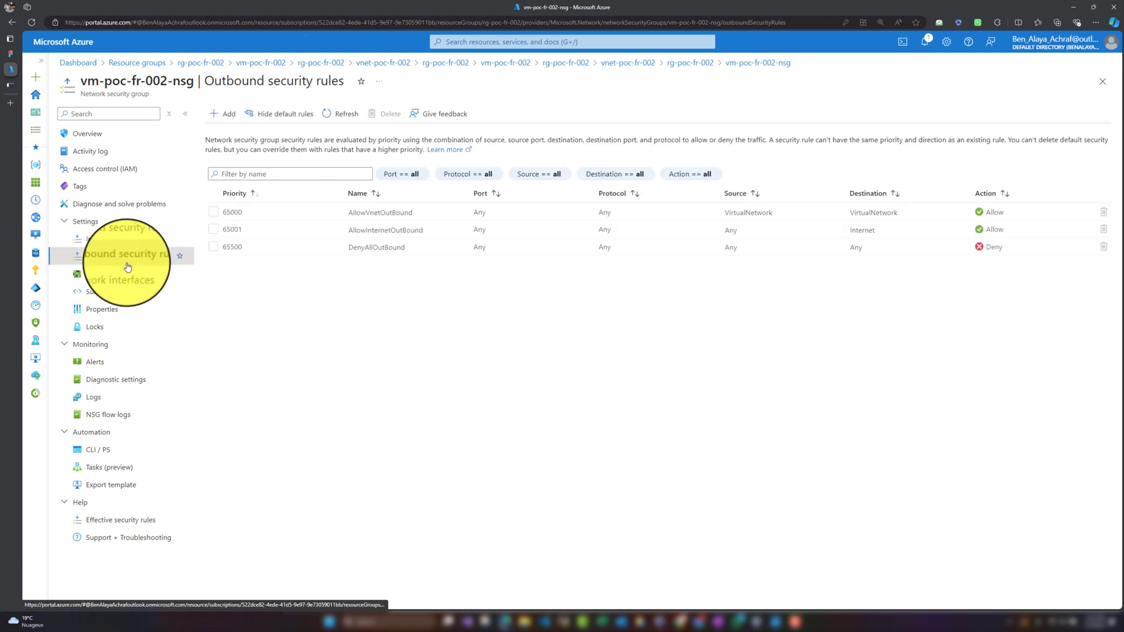
{"action": "left_click", "coordinate": [119, 295]}
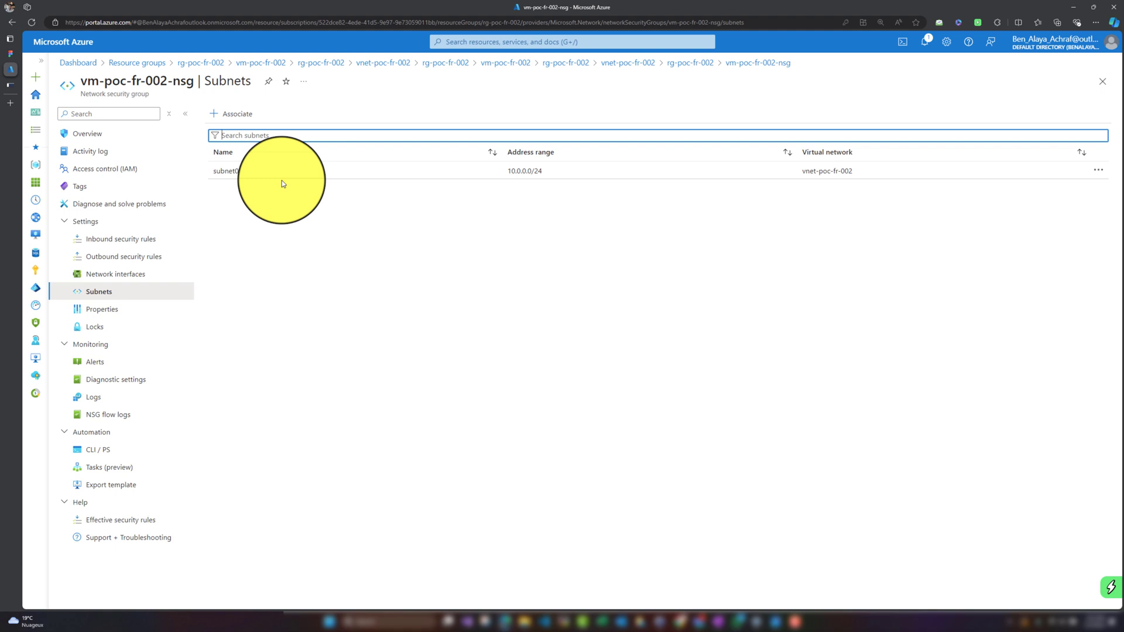
{"action": "left_click", "coordinate": [1101, 86]}
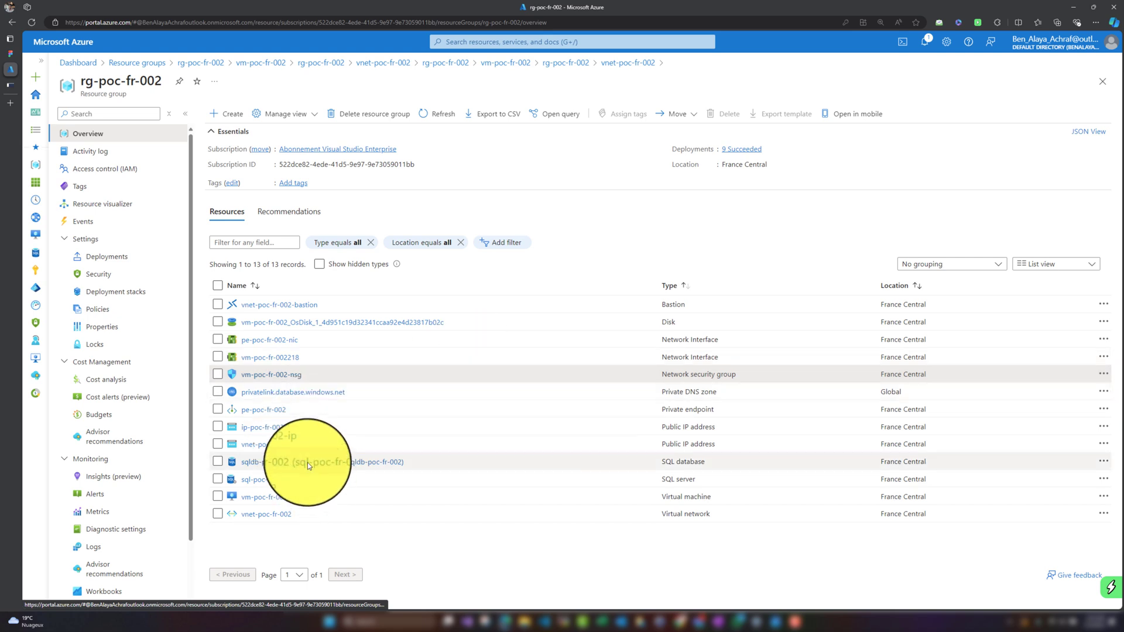
Open the sessions list of vnet-poc-fr-002-bastion and check it against the open remote session tab.
{"action": "left_click", "coordinate": [283, 306]}
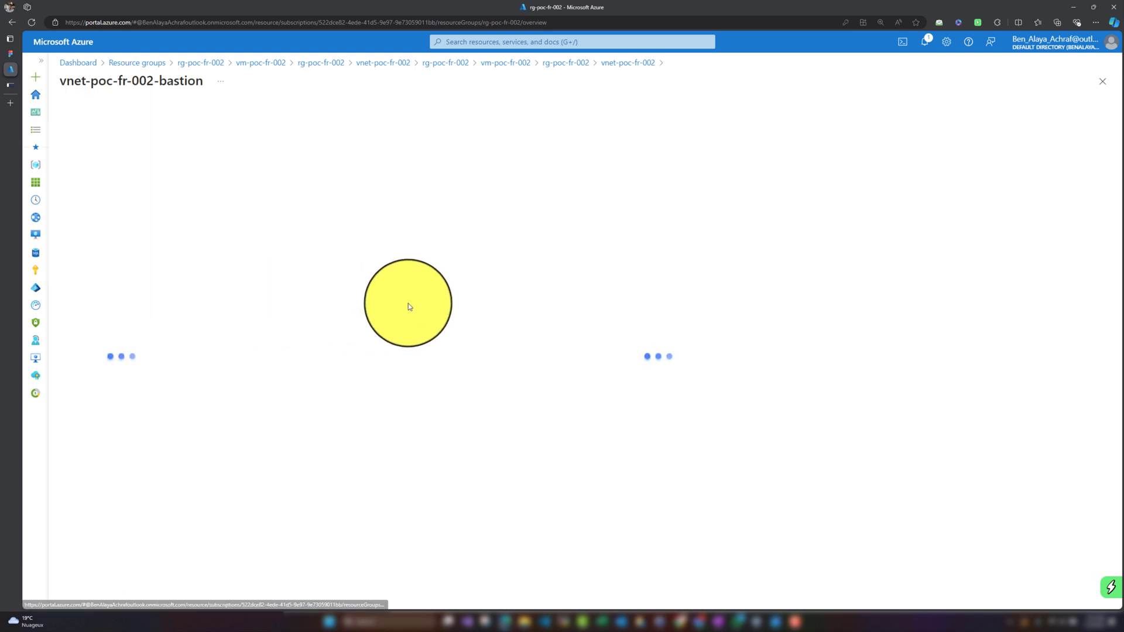
{"action": "left_click", "coordinate": [122, 238]}
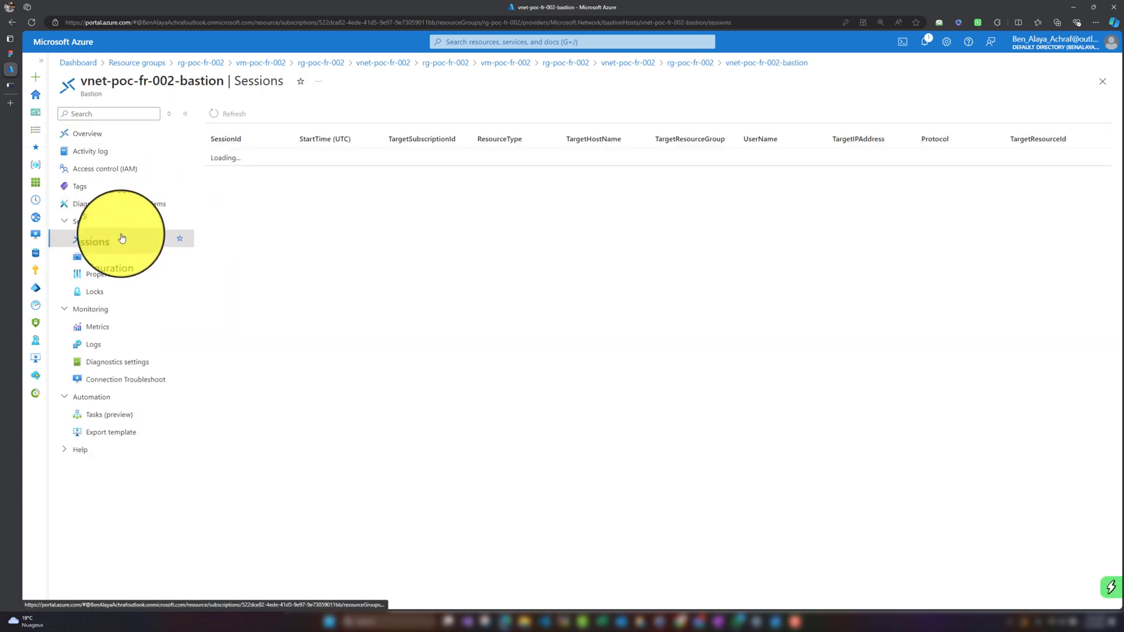
{"action": "left_click", "coordinate": [11, 85]}
{"action": "left_click", "coordinate": [16, 70]}
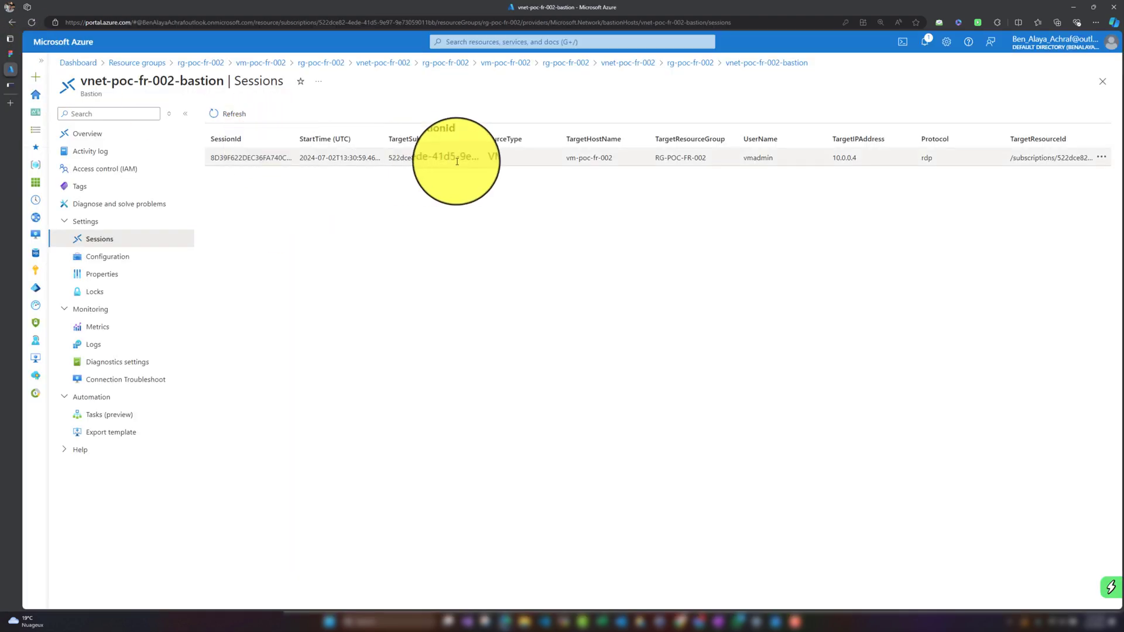
Examine the active Bastion session's target host, IP address and full subscription ID, and return to the Bastion overview.
{"action": "left_click_drag", "start_coordinate": [569, 158], "coordinate": [711, 159]}
{"action": "left_click", "coordinate": [720, 192]}
{"action": "left_click_drag", "start_coordinate": [834, 157], "coordinate": [871, 159]}
{"action": "left_click", "coordinate": [852, 203]}
{"action": "left_click", "coordinate": [997, 180]}
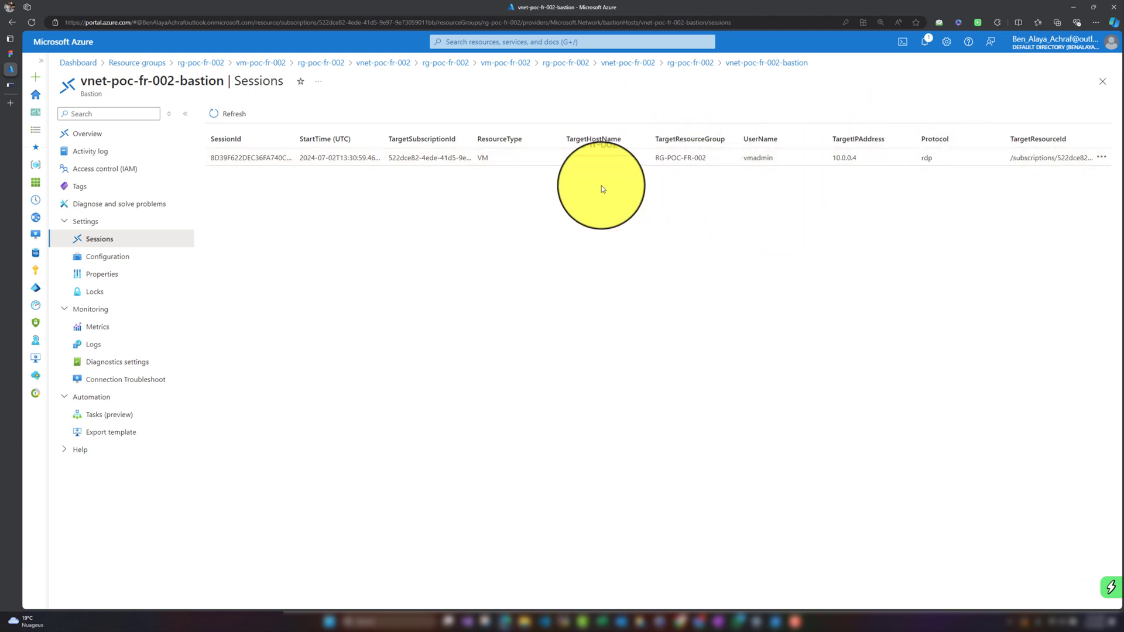
{"action": "left_click_drag", "start_coordinate": [472, 141], "coordinate": [497, 142]}
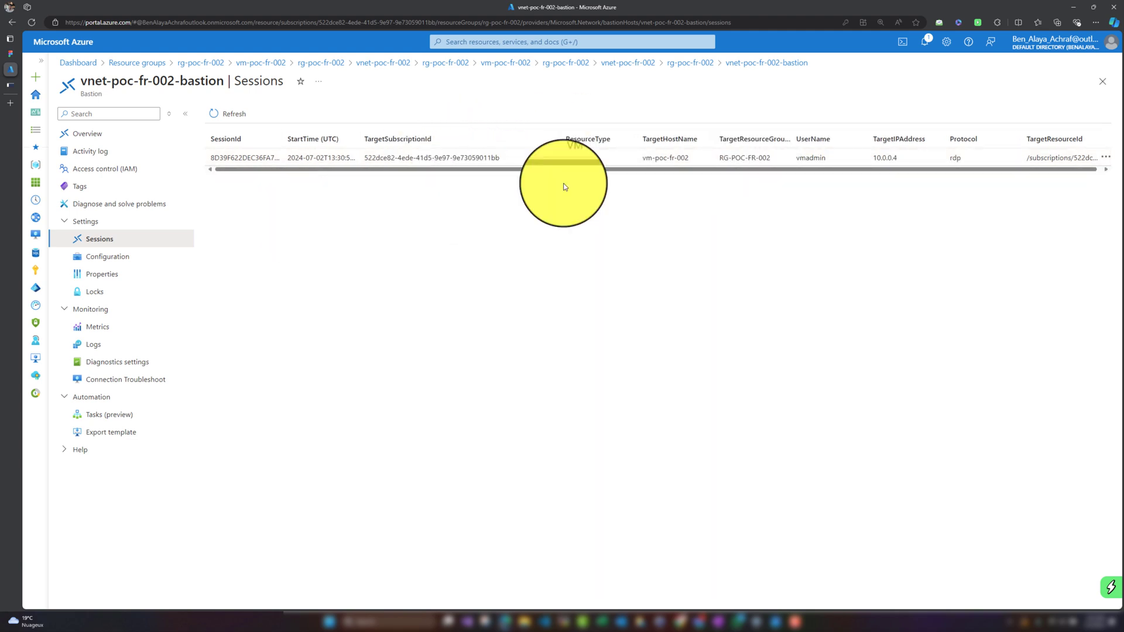
{"action": "left_click", "coordinate": [151, 138]}
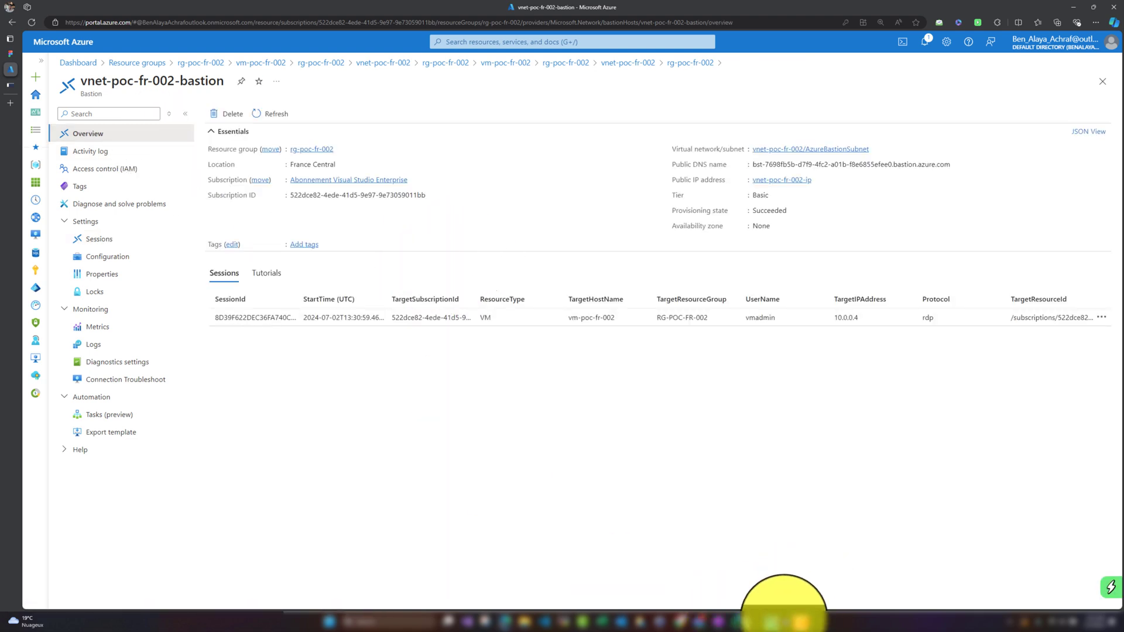
Switch to the image viewer, examine the architecture evolution diagram 5.png, and minimize the viewer.
{"action": "left_click", "coordinate": [785, 621]}
{"action": "key", "text": "Right"}
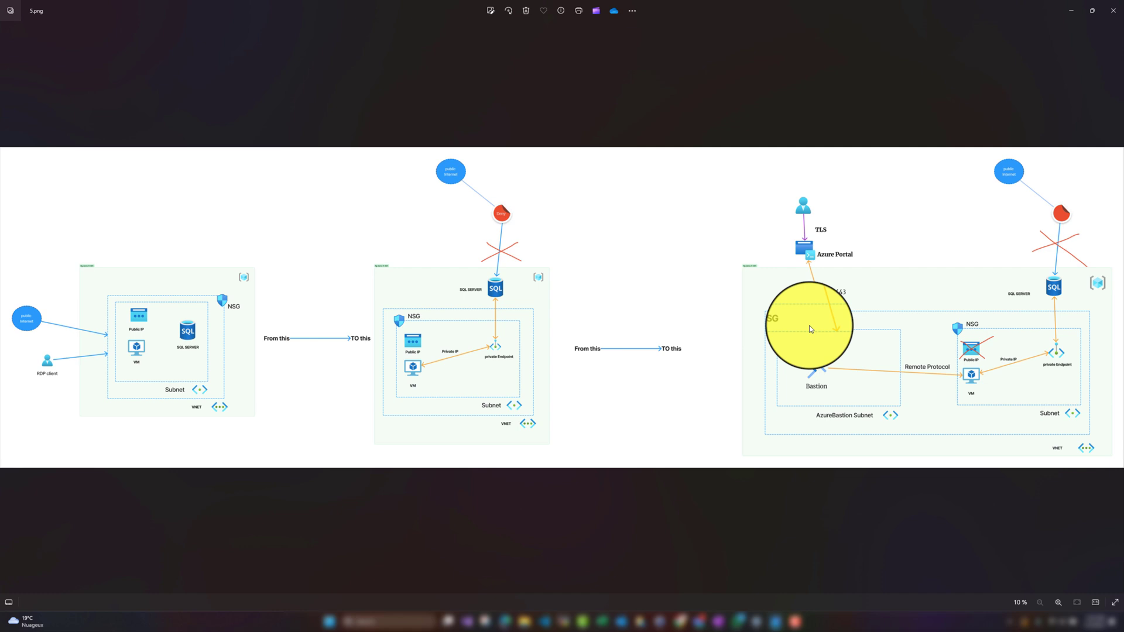
{"action": "left_click", "coordinate": [1081, 9]}
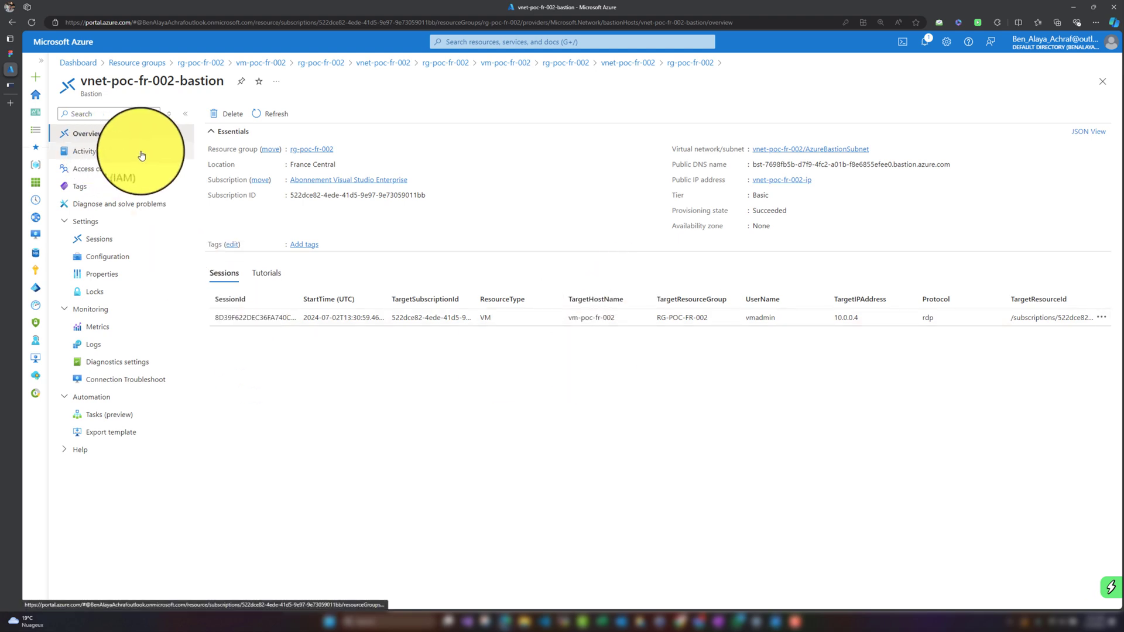
Check the vm-poc-fr-002 Bastion session showing SQL Server Management Studio, close its browser tab and return to the portal.
{"action": "left_click", "coordinate": [10, 85]}
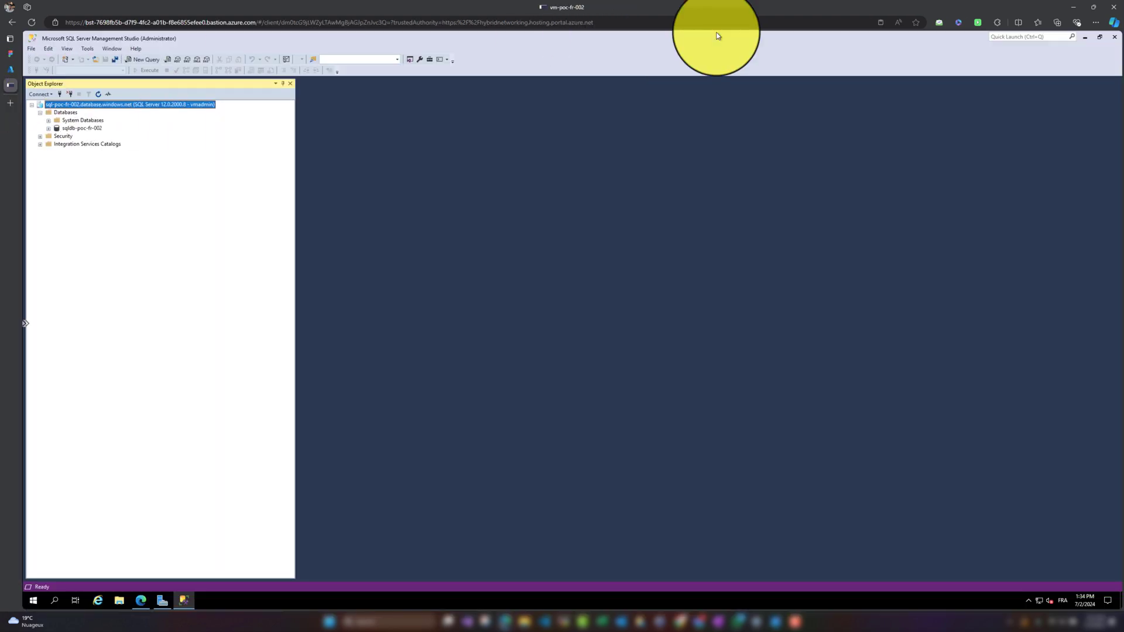
{"action": "mouse_move", "coordinate": [105, 77]}
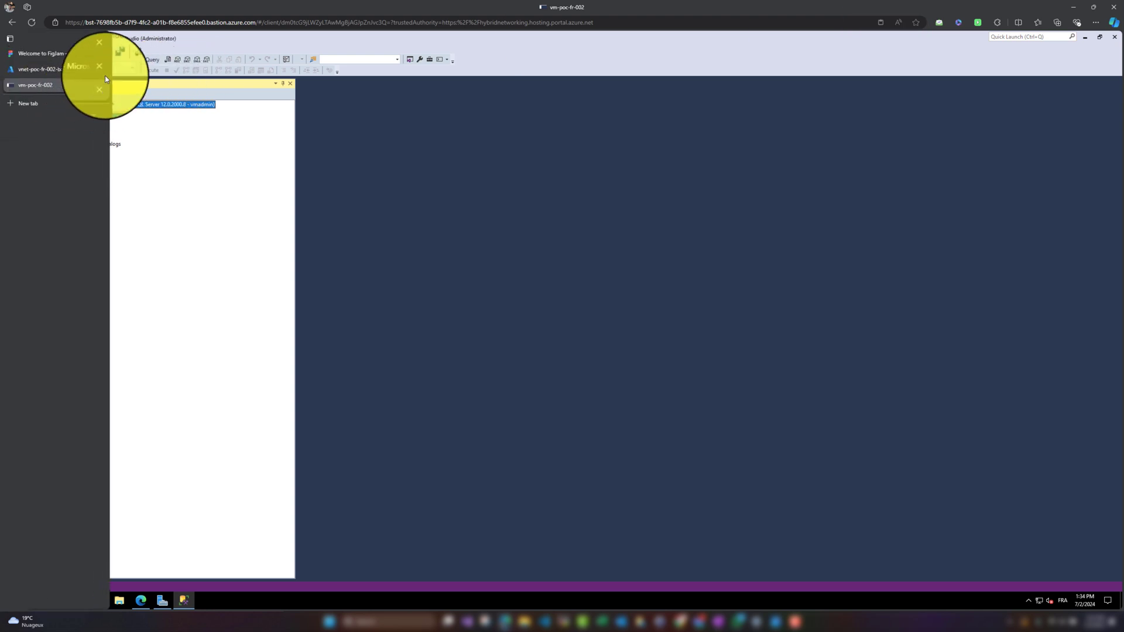
{"action": "left_click", "coordinate": [70, 70]}
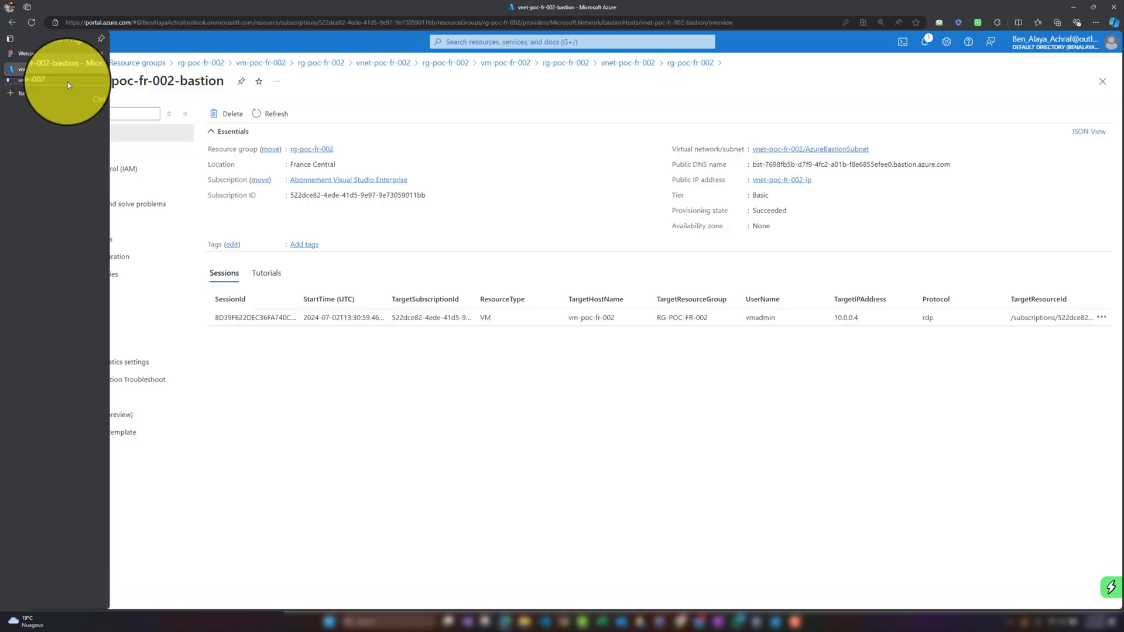
Leave the Bastion resource, open the virtual machine vm-poc-fr-002 from the resource group and request that it be stopped.
{"action": "left_click", "coordinate": [1106, 78]}
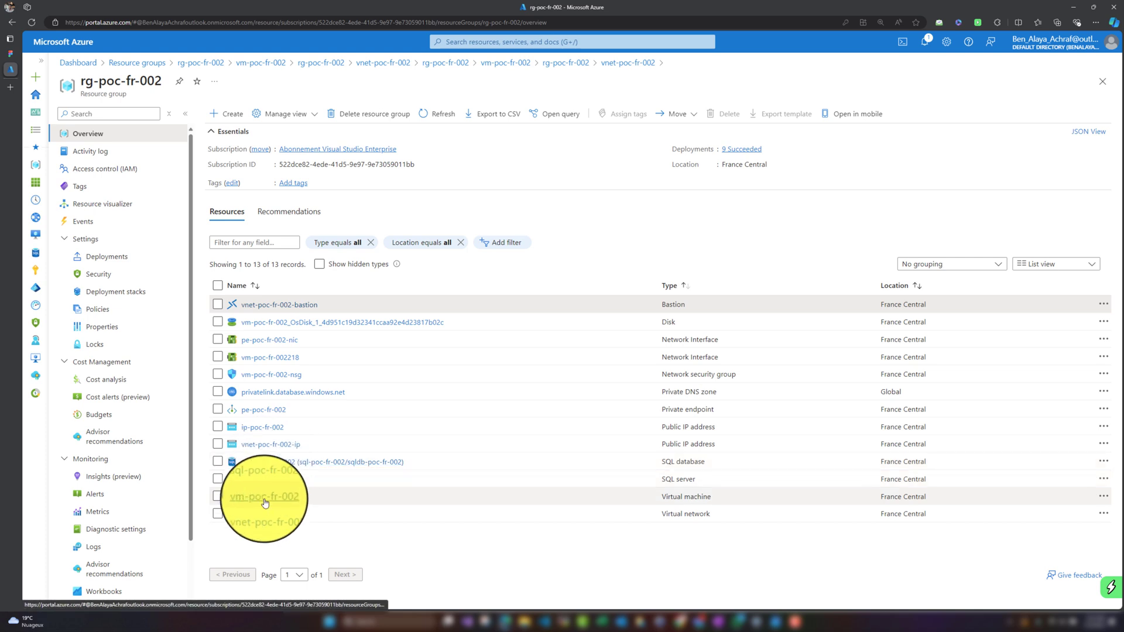
{"action": "left_click", "coordinate": [265, 499]}
{"action": "left_click", "coordinate": [363, 113]}
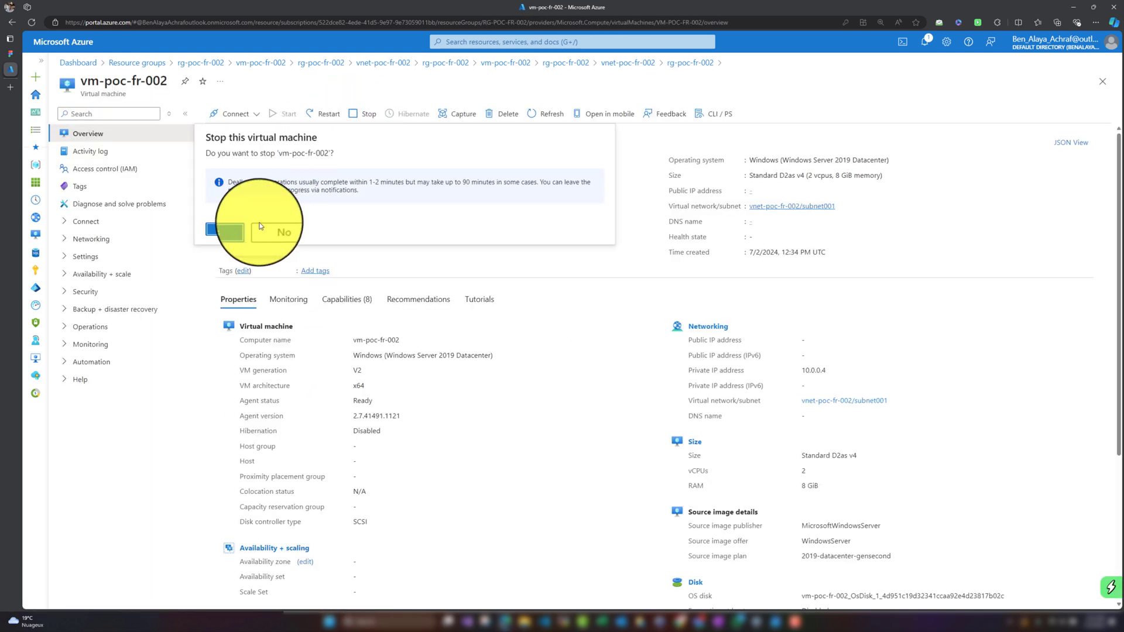